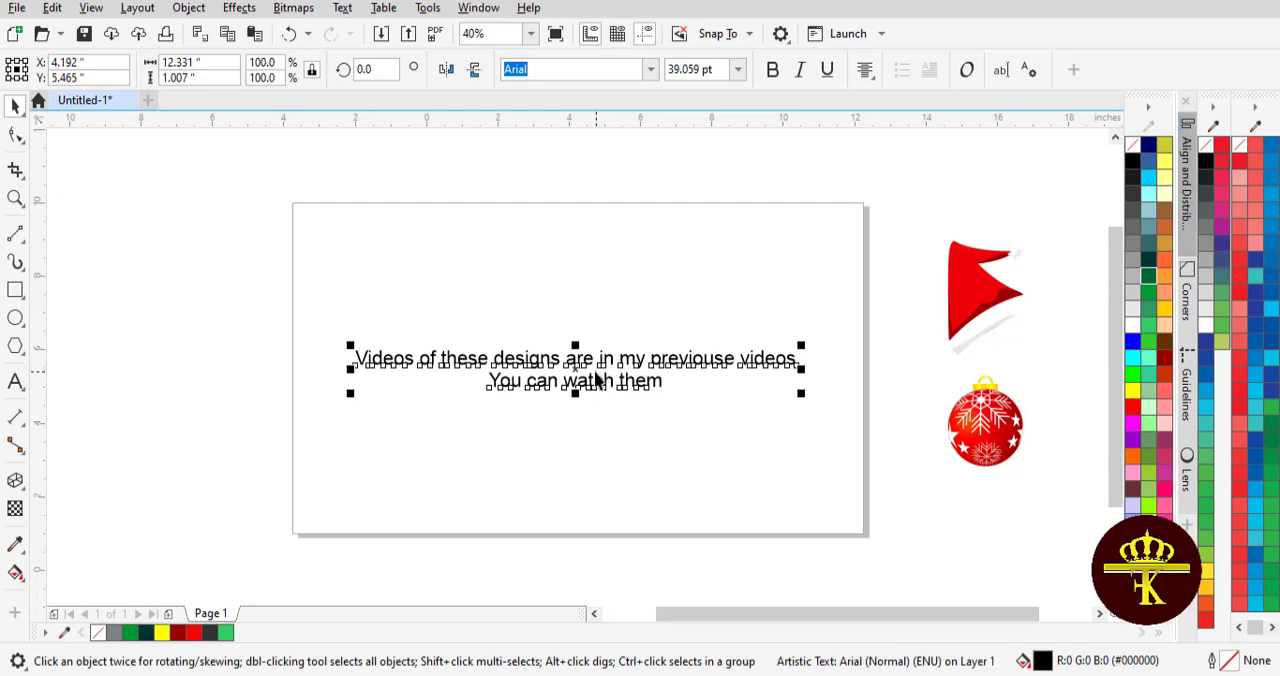
# - Move the two-line note about the previous videos below the page
pyautogui.moveTo(582, 375); pyautogui.dragTo(589, 579)
pyautogui.click(232, 424)
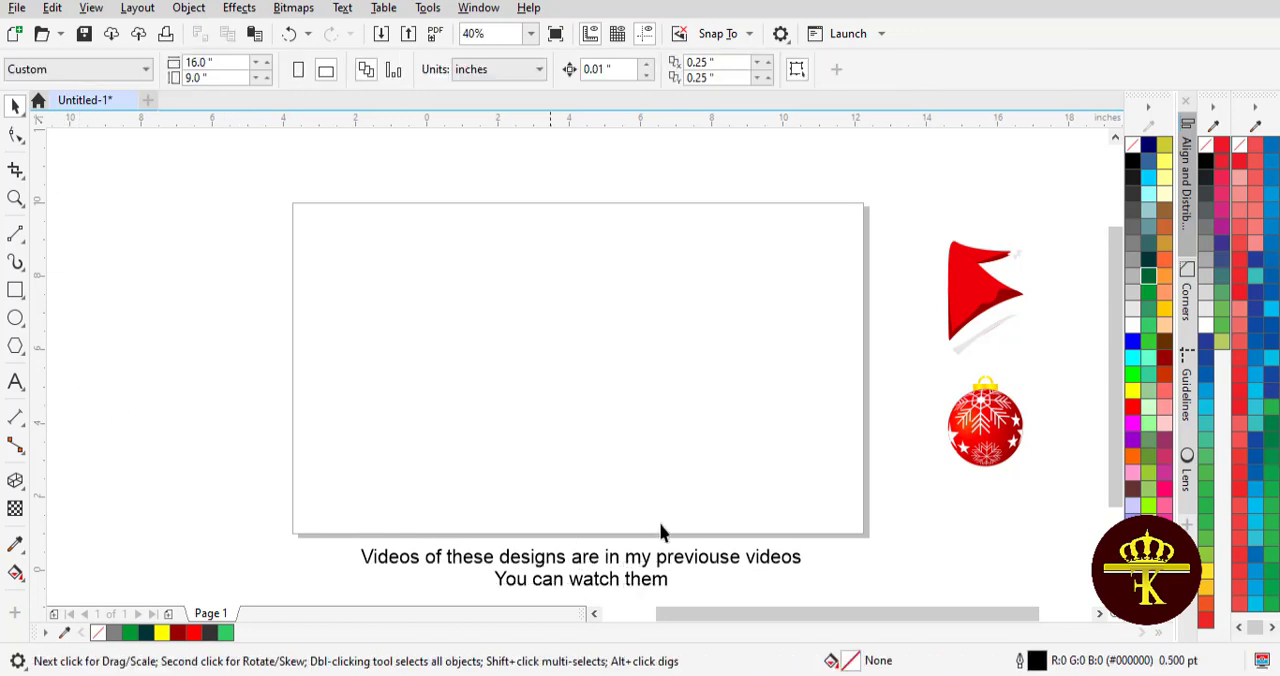
# - Add the artistic text "2023" on the page and enlarge it to about 8.9 by 3.0 inches
pyautogui.click(15, 382)
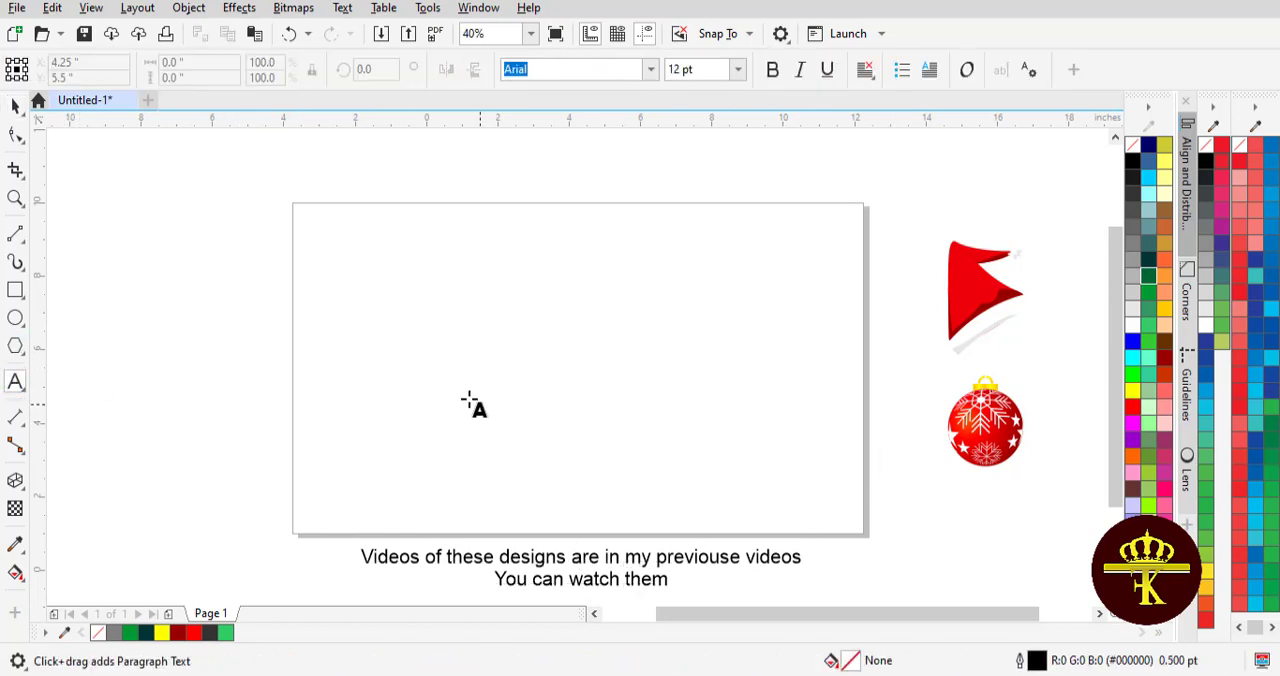
pyautogui.click(409, 314)
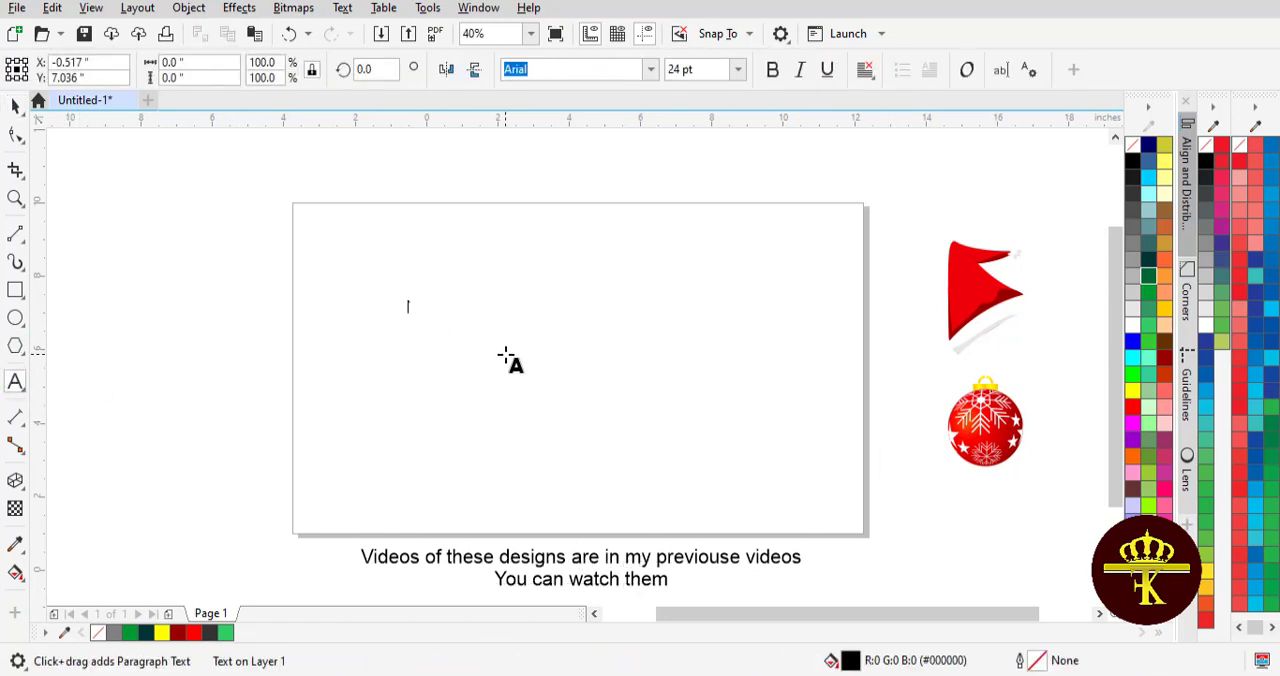
pyautogui.write('2023')
pyautogui.press('Escape')
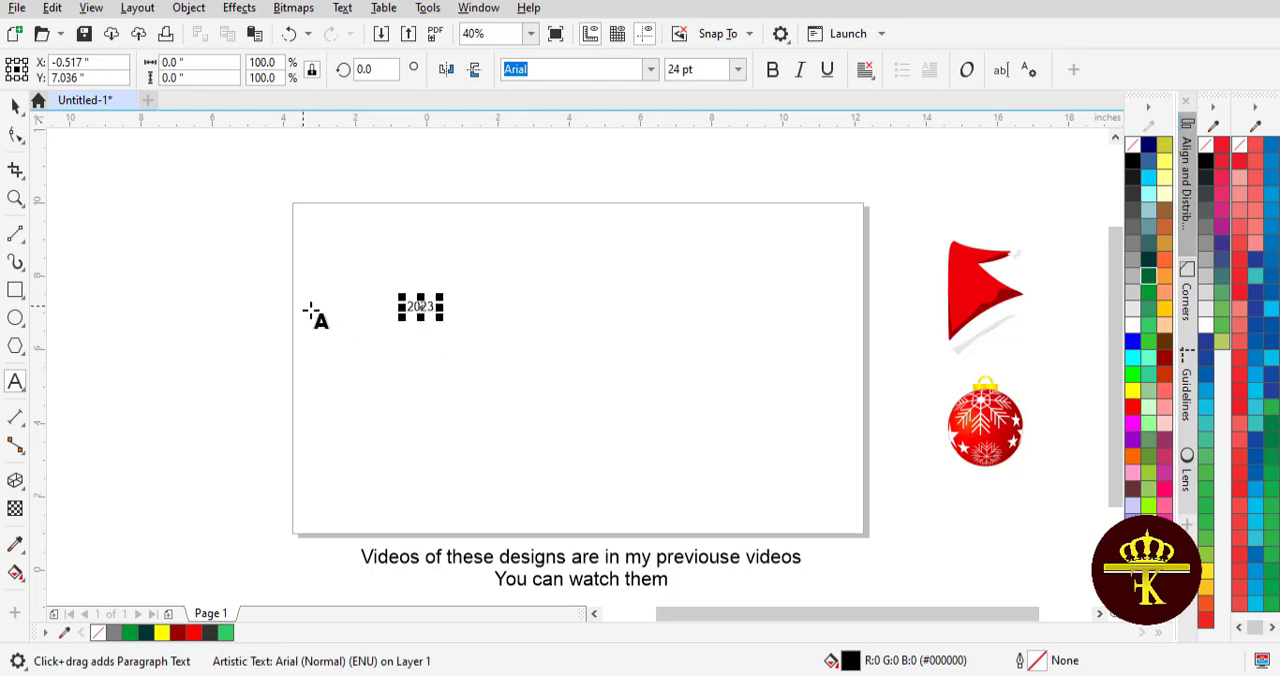
pyautogui.moveTo(440, 322); pyautogui.dragTo(728, 453)
pyautogui.click(15, 105)
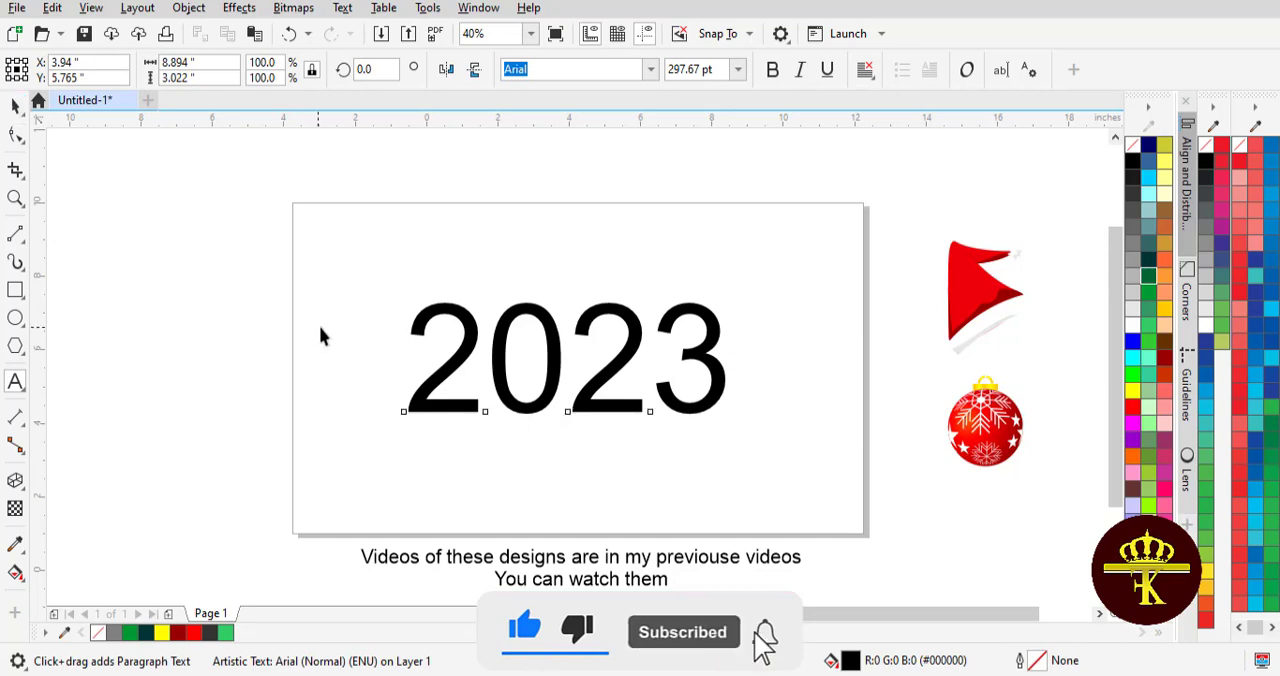
# - Move the 2023 text near the page's centre and make it bold
pyautogui.click(320, 337)
pyautogui.click(555, 363)
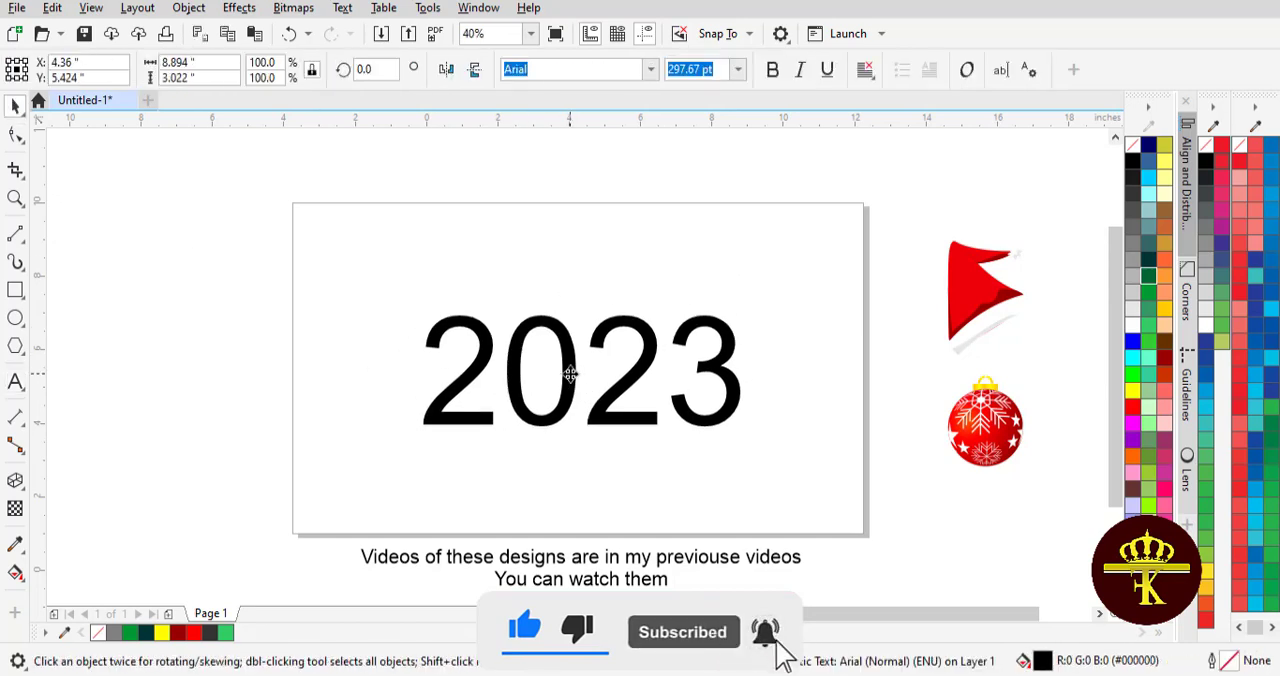
pyautogui.click(771, 69)
pyautogui.click(785, 242)
pyautogui.moveTo(653, 342); pyautogui.dragTo(641, 342)
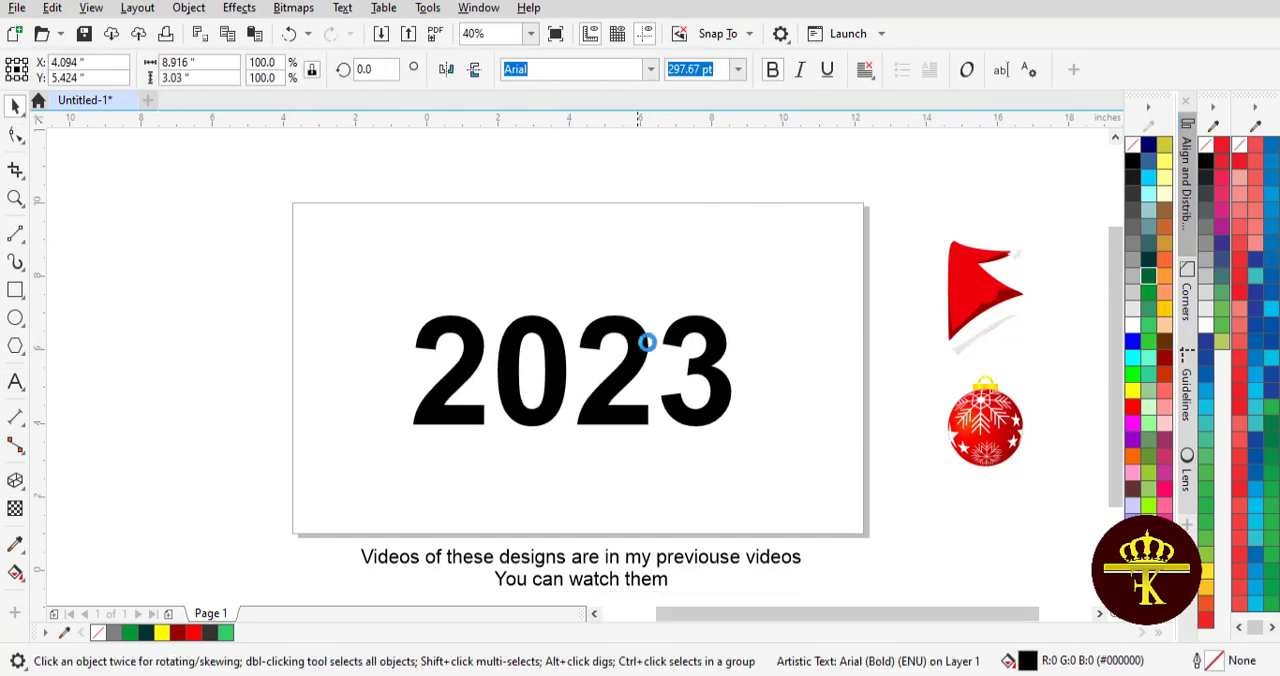
# - Extrude the 2023 text with the back parallel type, offset about 0.17 inch to the right and 0.04 inch down
pyautogui.click(15, 483)
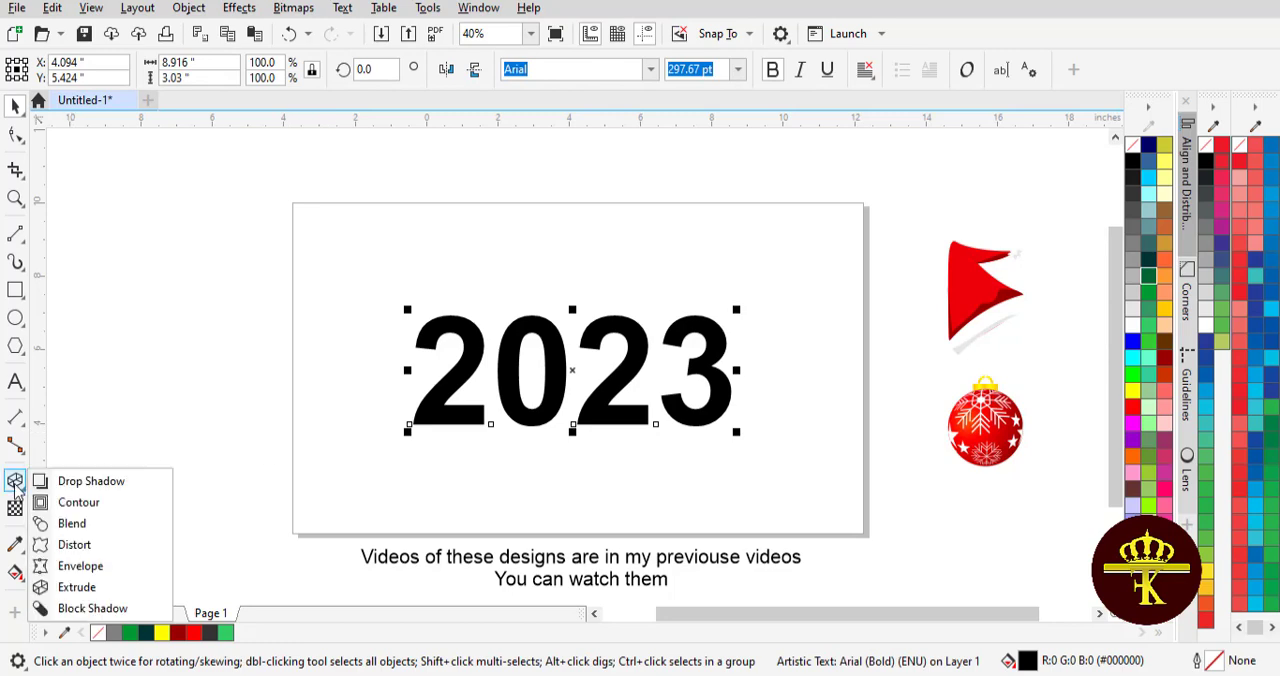
pyautogui.click(72, 589)
pyautogui.moveTo(612, 336); pyautogui.dragTo(594, 369)
pyautogui.click(485, 69)
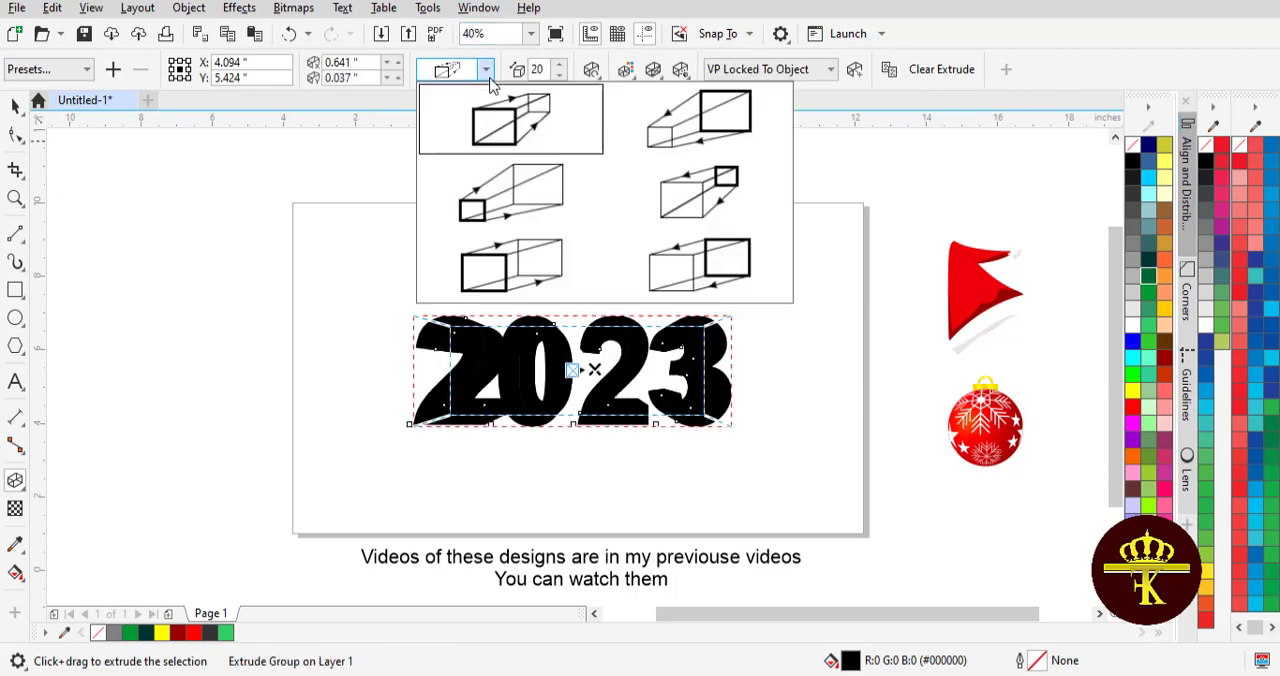
pyautogui.click(530, 273)
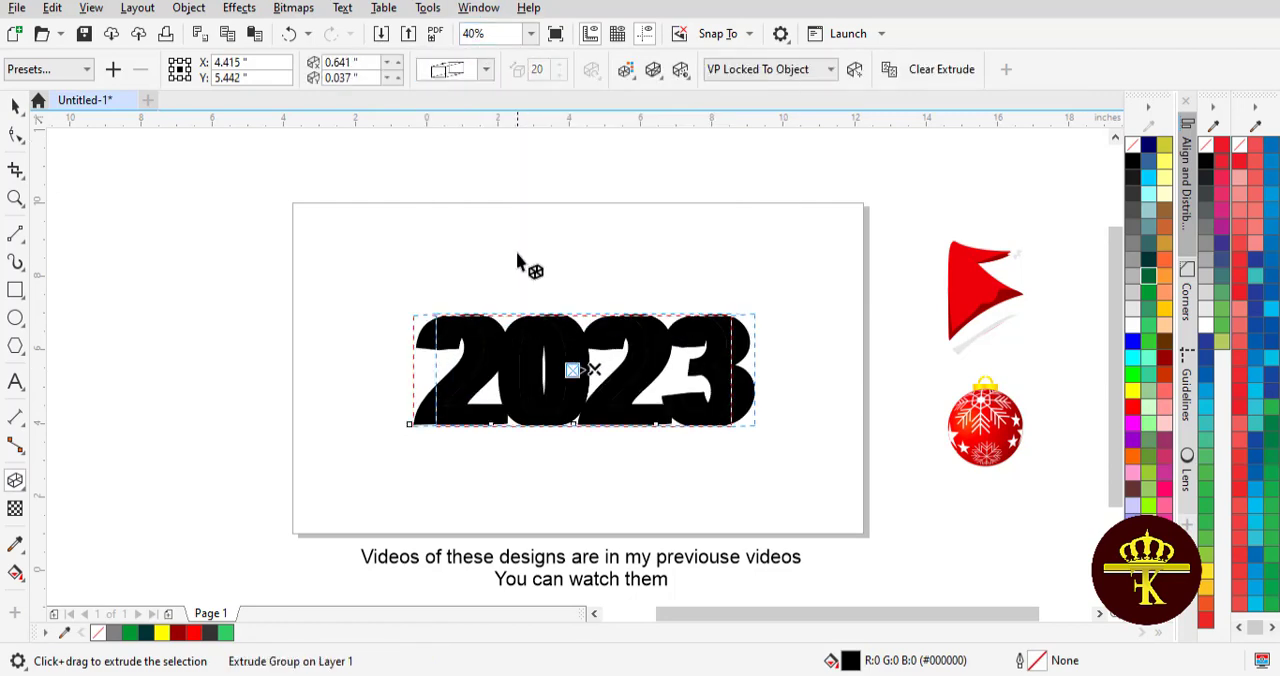
pyautogui.moveTo(592, 370); pyautogui.dragTo(575, 371)
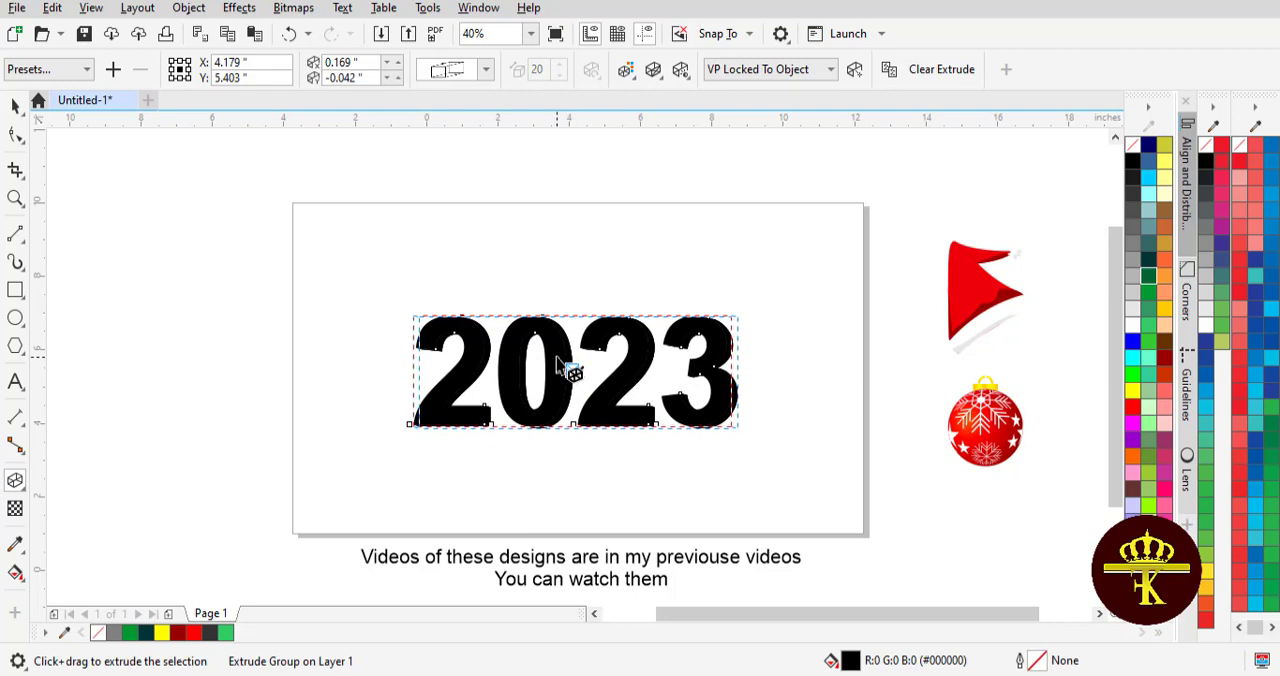
pyautogui.click(9, 110)
pyautogui.click(154, 268)
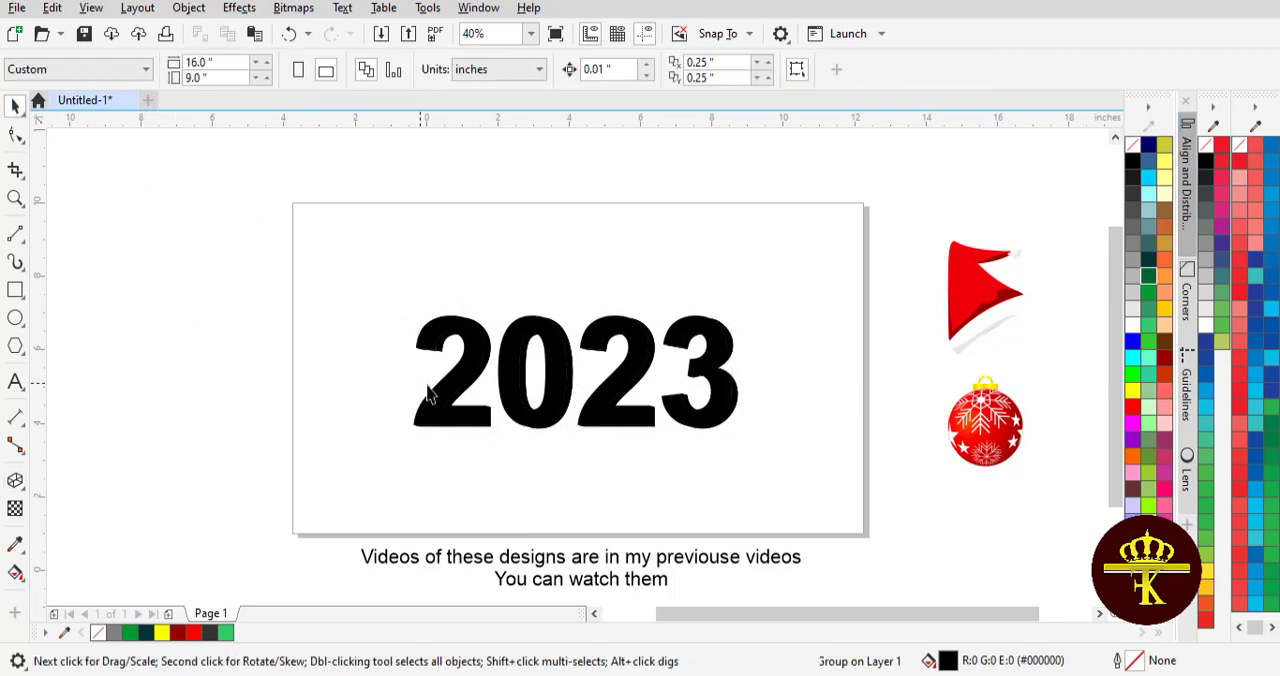
# - Break the 2023 extrude group apart so the front text and its sides are separate objects
pyautogui.click(441, 380)
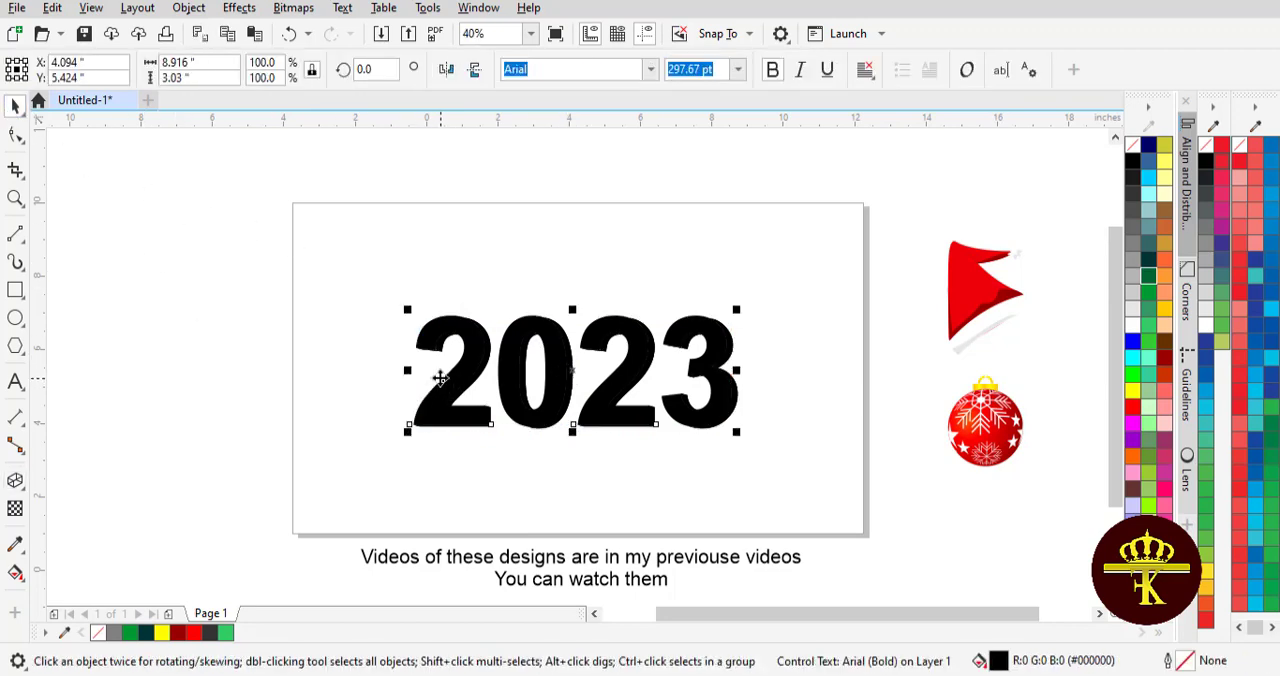
pyautogui.click(505, 340)
pyautogui.click(189, 8)
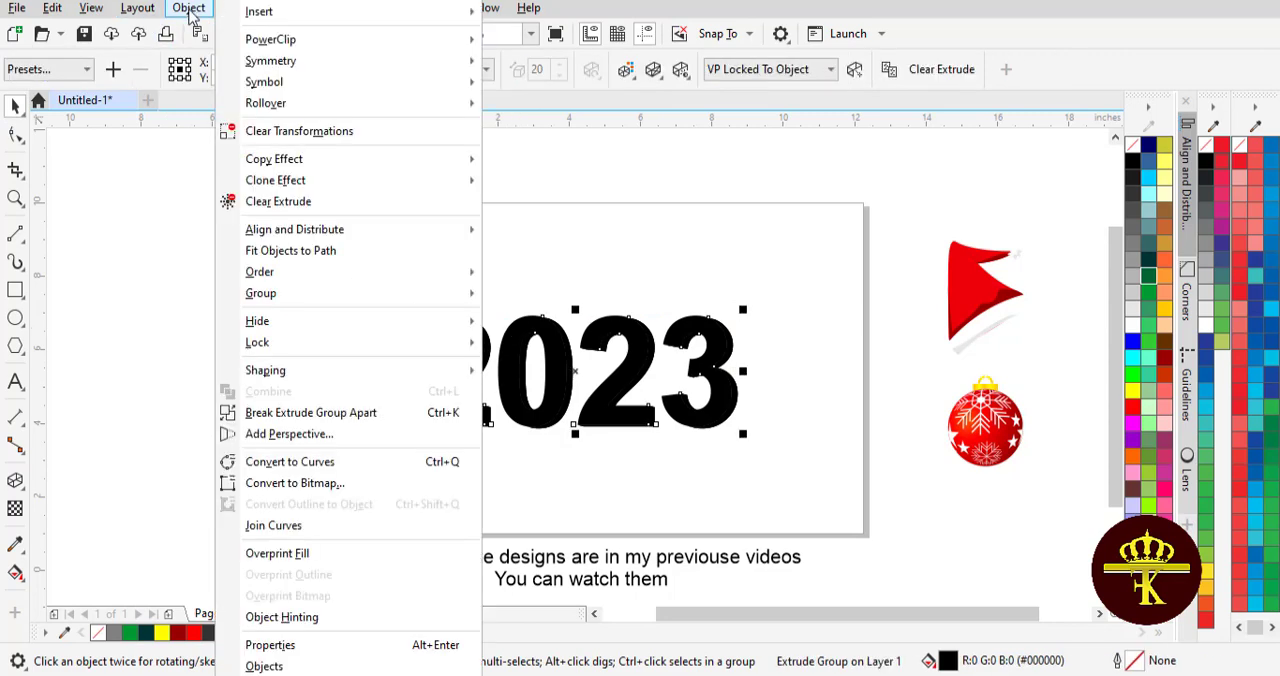
pyautogui.click(278, 413)
pyautogui.click(277, 415)
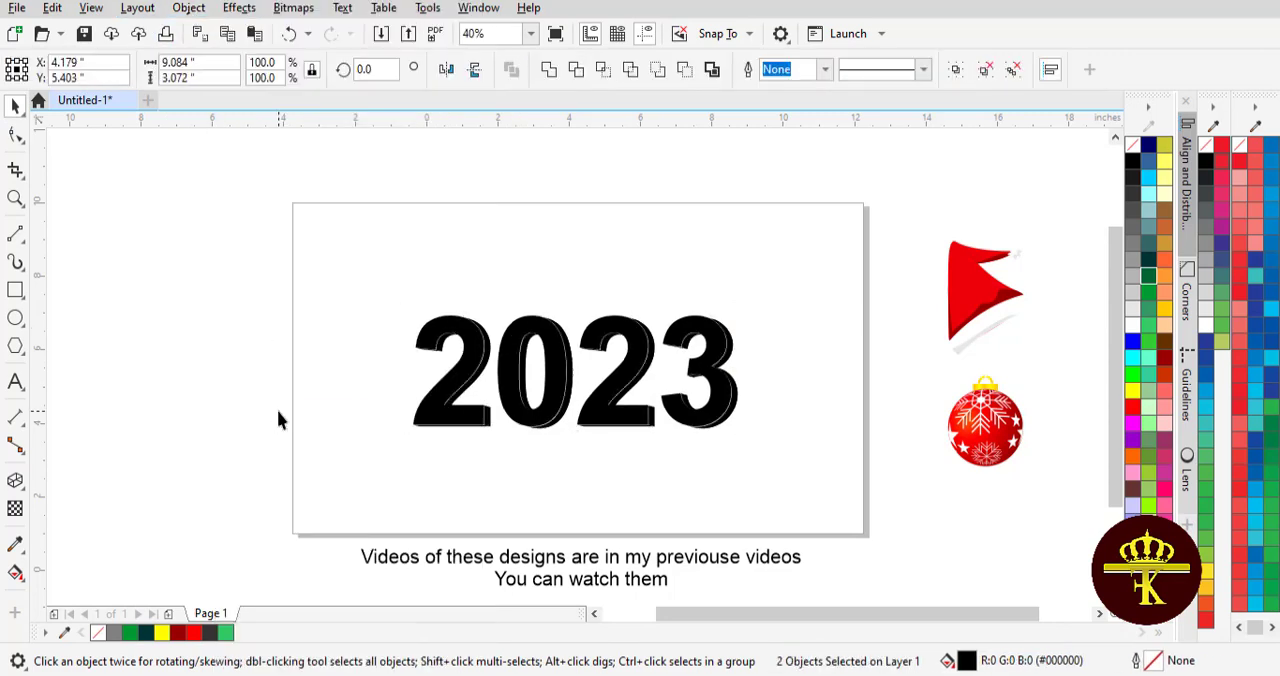
# - Fill the front 2023 text with a vertical linear fountain fill from bright red at the top to dark red (#990000) at the bottom
pyautogui.click(470, 370)
pyautogui.click(1166, 361)
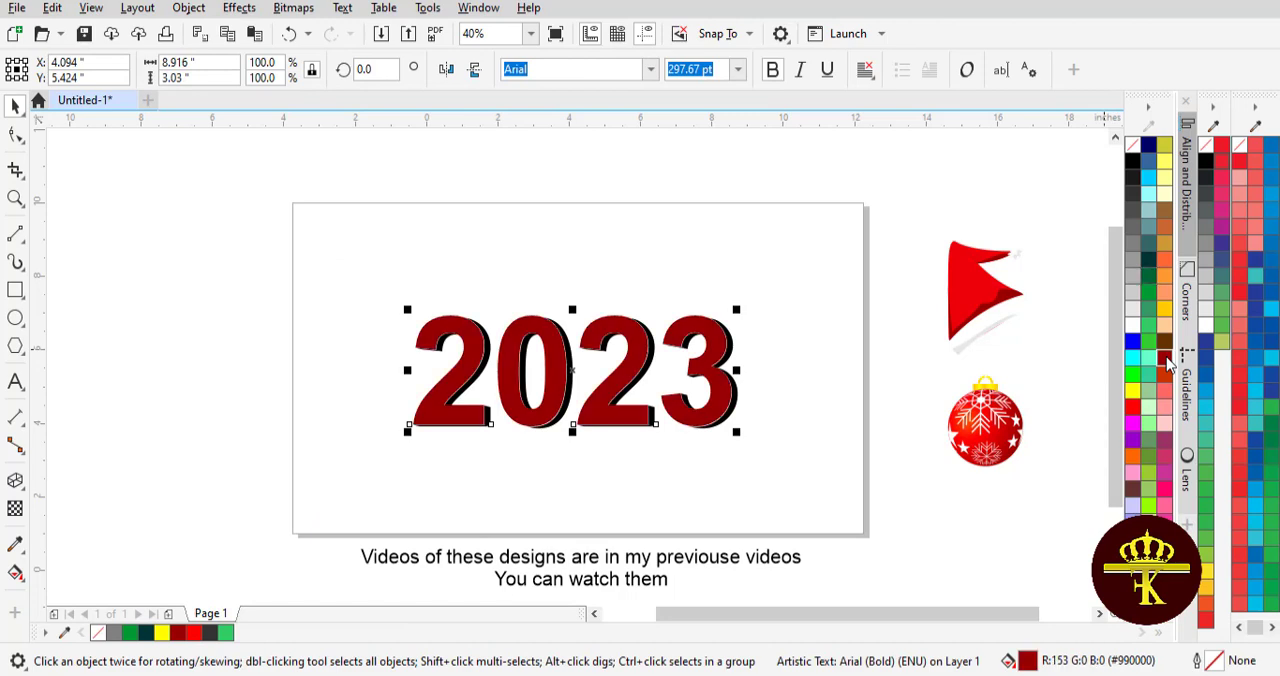
pyautogui.click(12, 486)
pyautogui.click(14, 480)
pyautogui.click(15, 573)
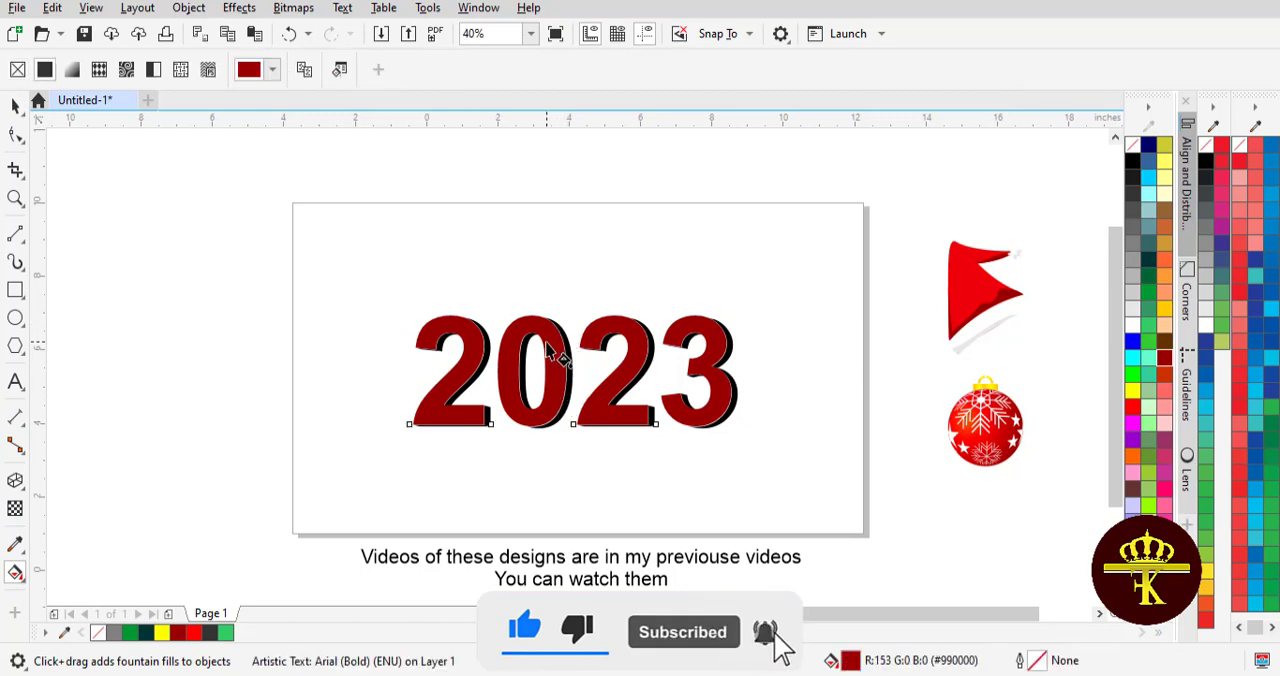
pyautogui.moveTo(546, 342); pyautogui.dragTo(546, 452)
pyautogui.moveTo(1165, 363); pyautogui.dragTo(546, 452)
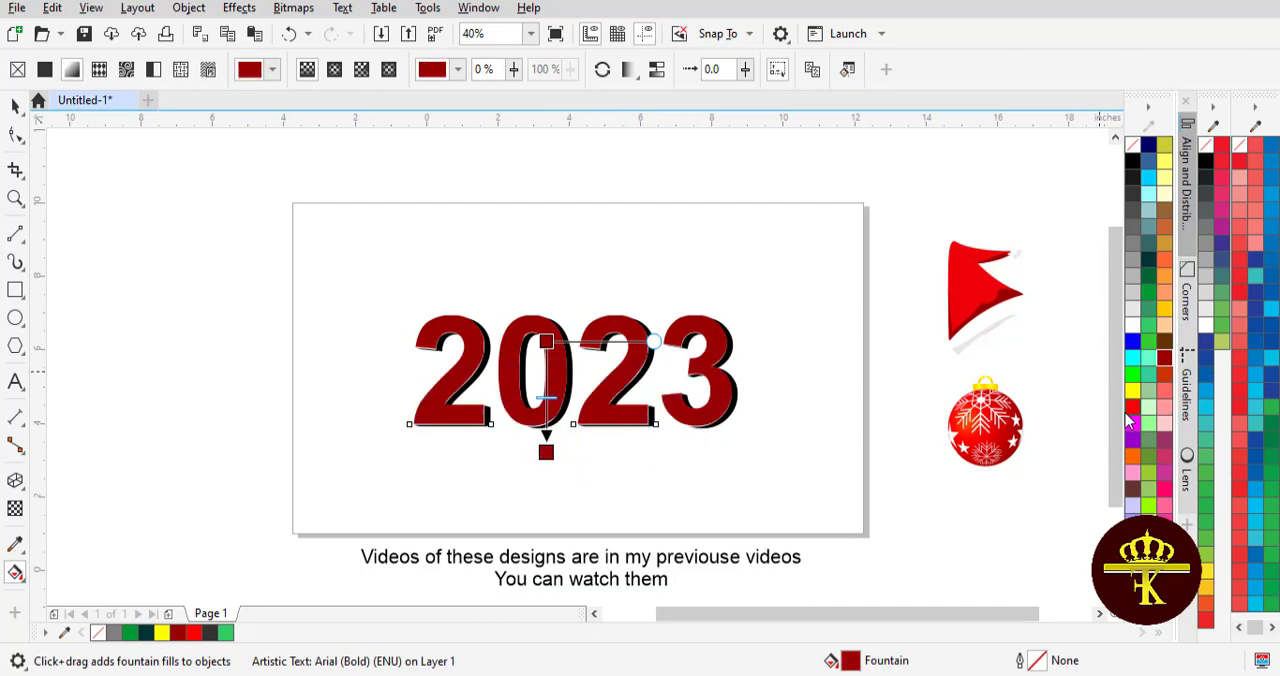
pyautogui.moveTo(860, 412); pyautogui.dragTo(547, 343)
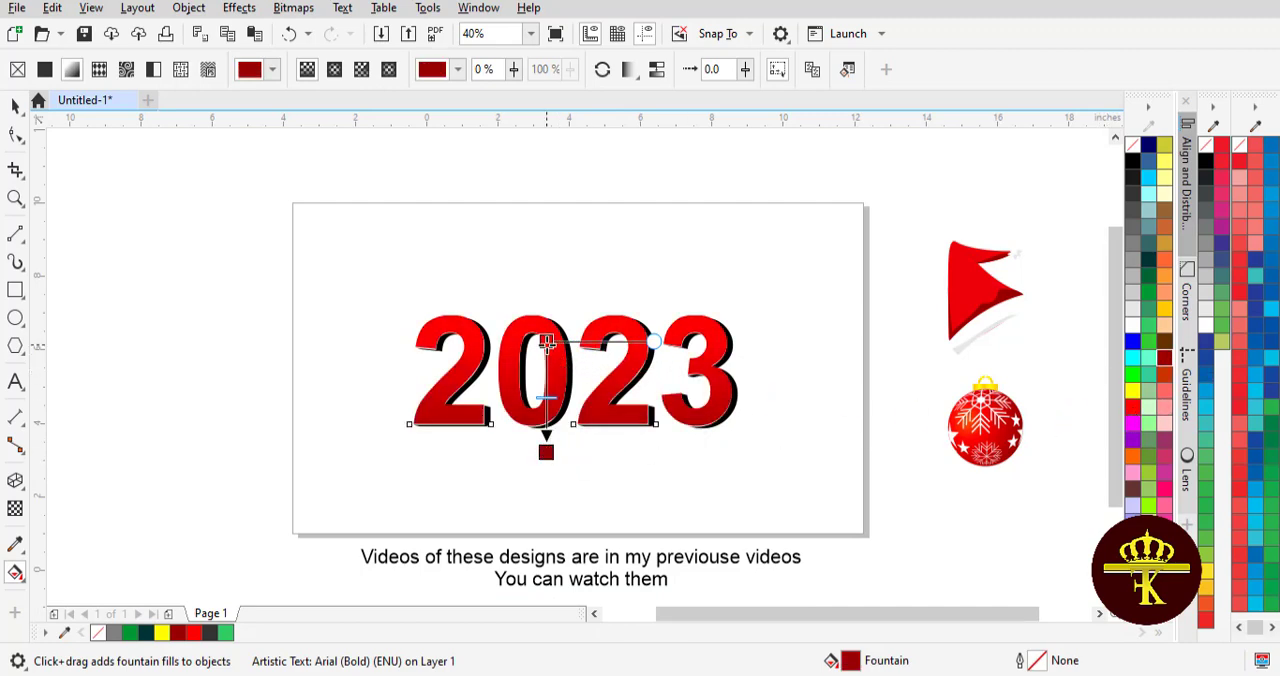
pyautogui.moveTo(546, 452); pyautogui.dragTo(552, 414)
pyautogui.click(15, 105)
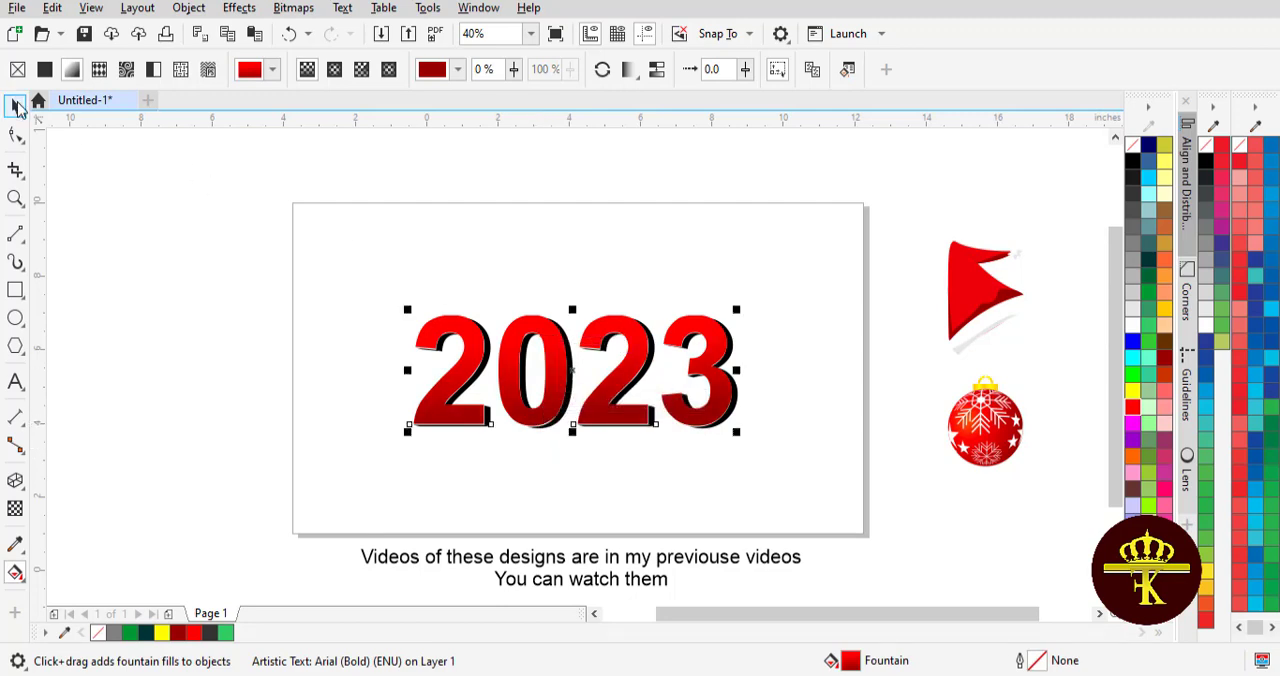
pyautogui.click(235, 267)
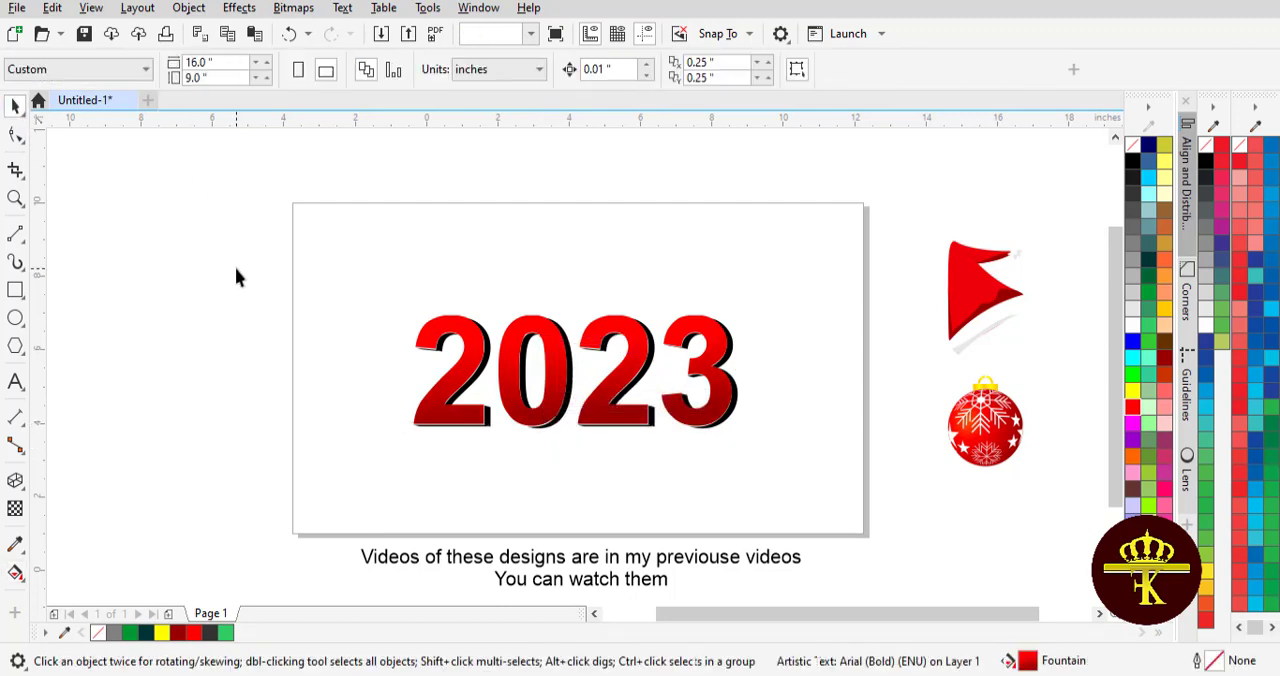
# - Apply a horizontal linear fountain fill to the extruded sides group, ending in Deep Yellow (#FFCC00)
pyautogui.click(568, 366)
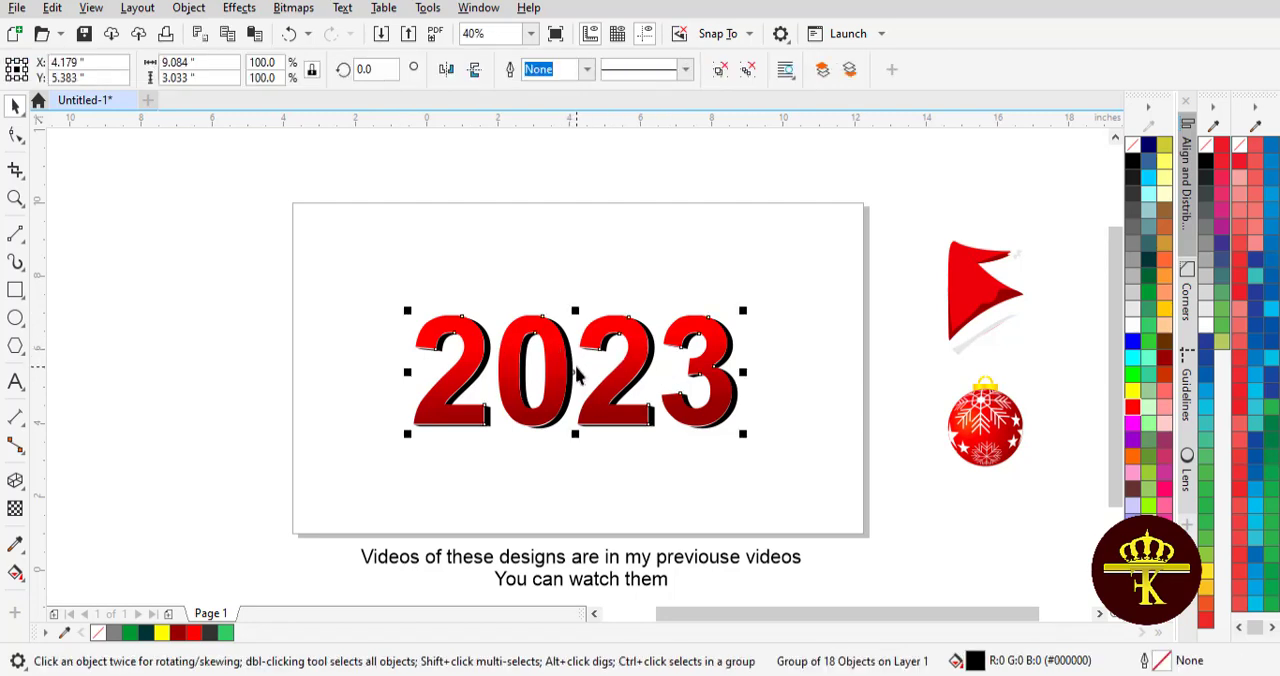
pyautogui.moveTo(575, 366); pyautogui.dragTo(575, 348)
pyautogui.press('Escape')
pyautogui.click(15, 573)
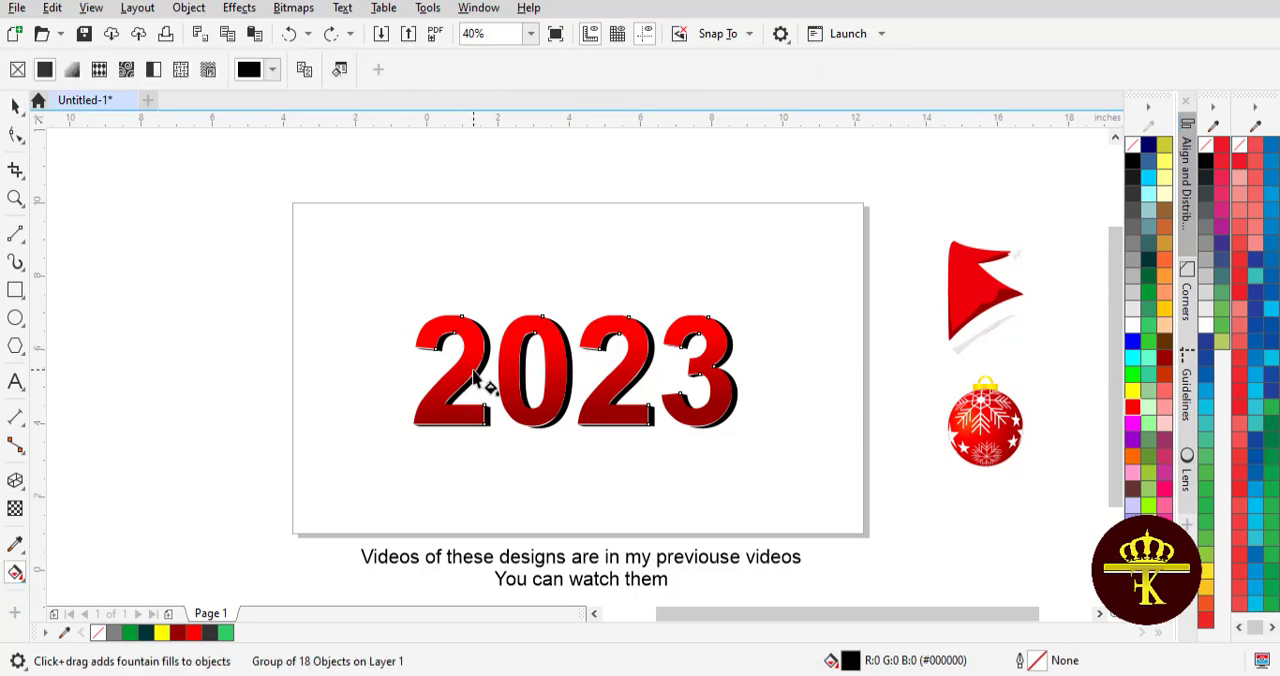
pyautogui.moveTo(481, 372); pyautogui.dragTo(760, 376)
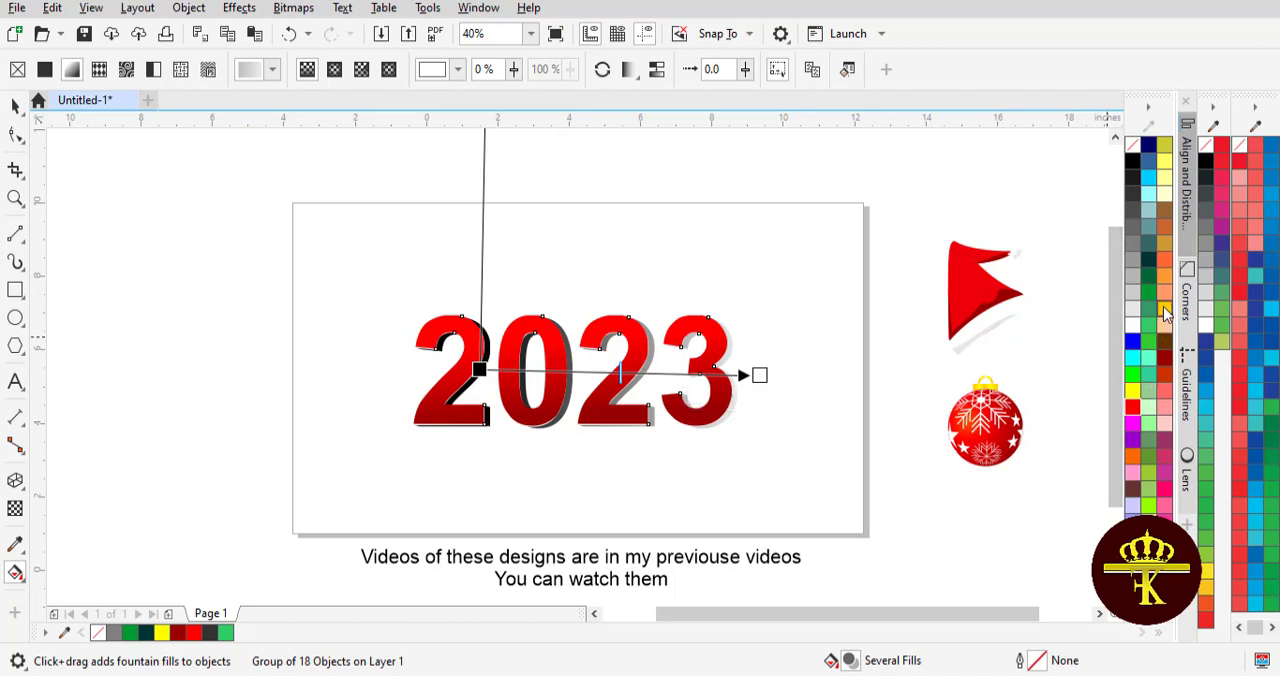
pyautogui.moveTo(778, 385); pyautogui.dragTo(760, 374)
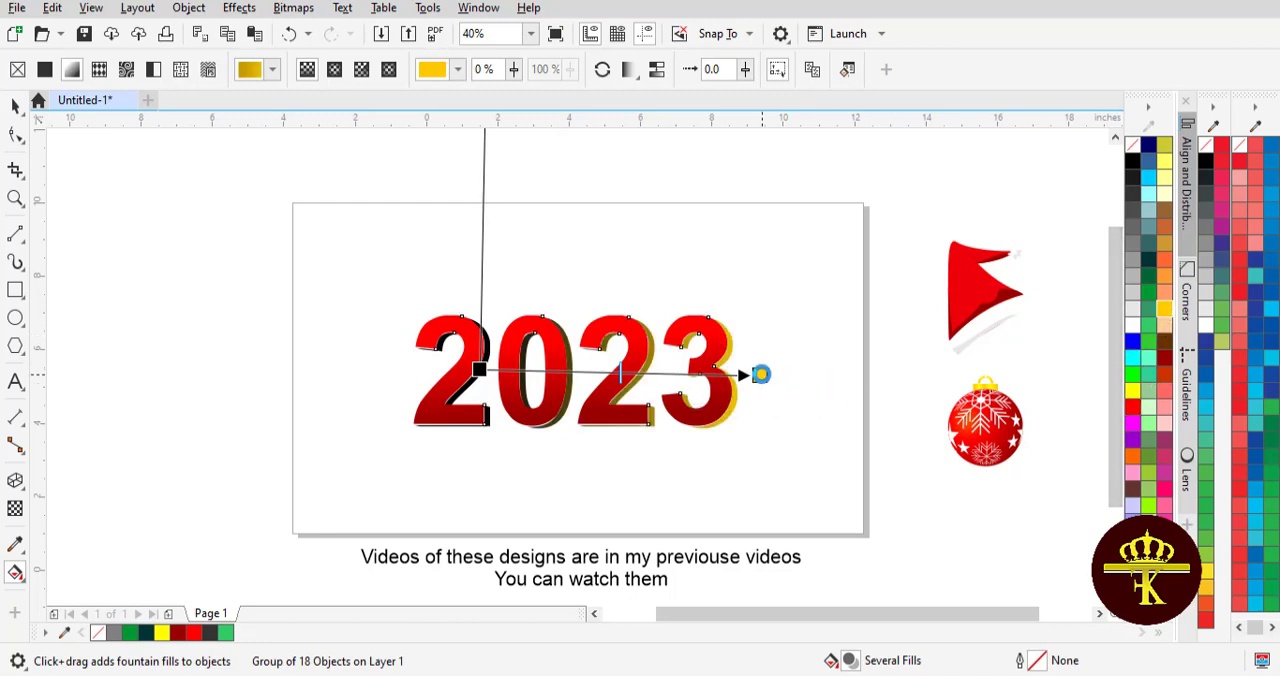
# - Add four intermediate colour nodes alternating orange and Deep Yellow along the extruded sides' gradient
pyautogui.moveTo(1133, 397); pyautogui.dragTo(675, 373)
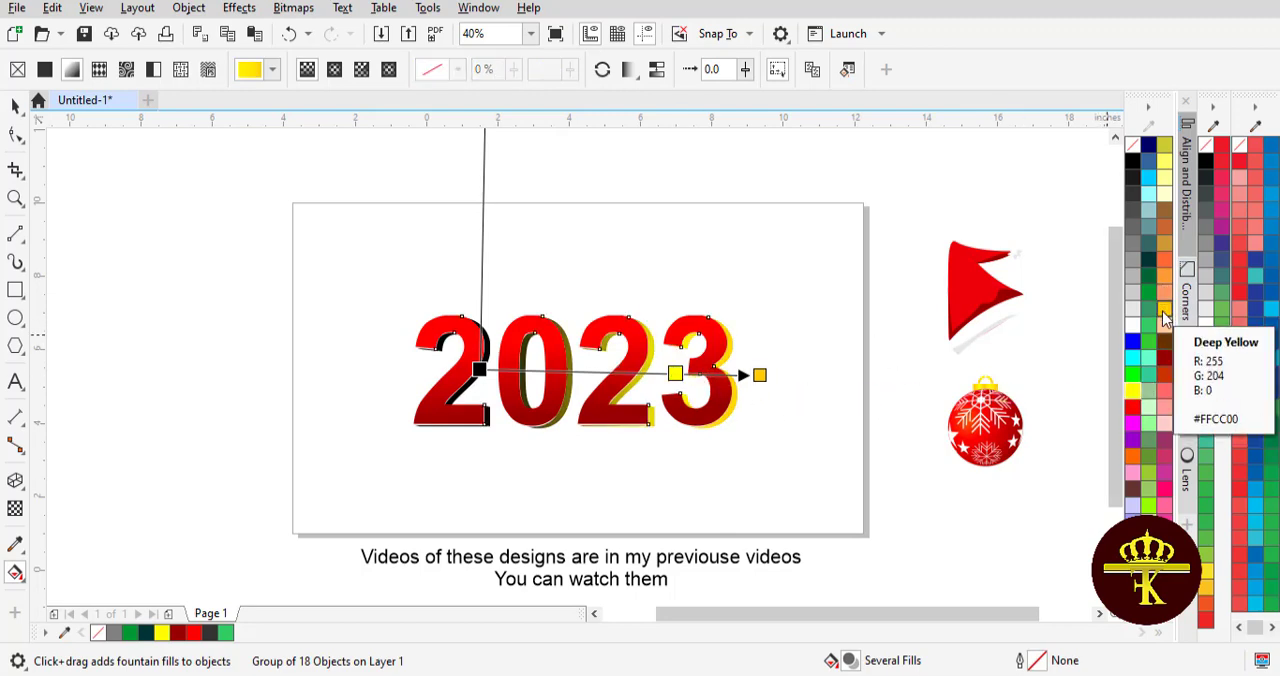
pyautogui.moveTo(1165, 311); pyautogui.dragTo(609, 372)
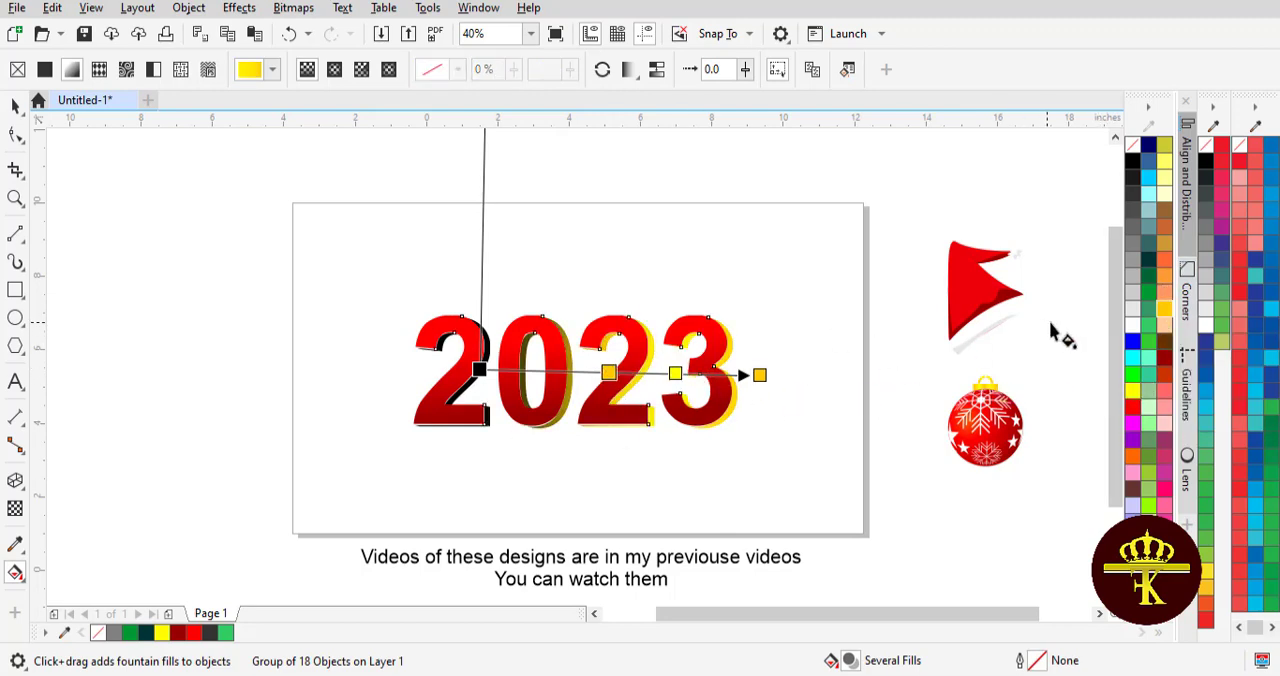
pyautogui.moveTo(1163, 287); pyautogui.dragTo(676, 374)
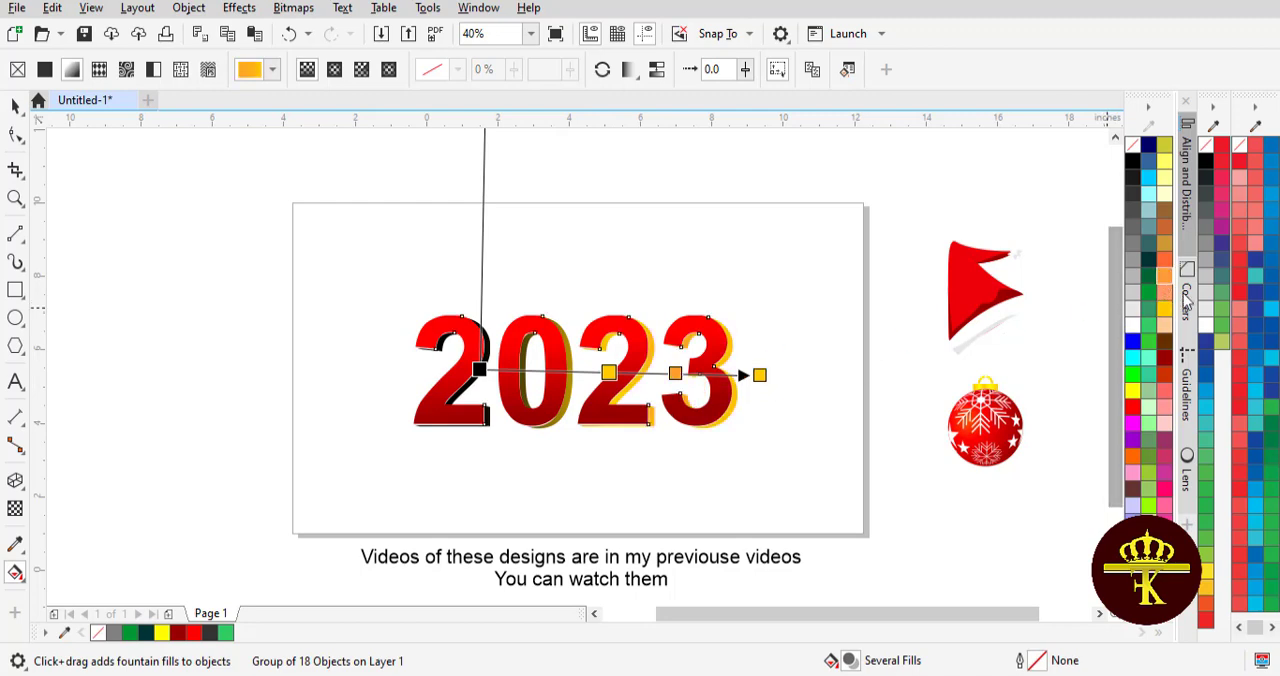
pyautogui.moveTo(1097, 291); pyautogui.dragTo(566, 373)
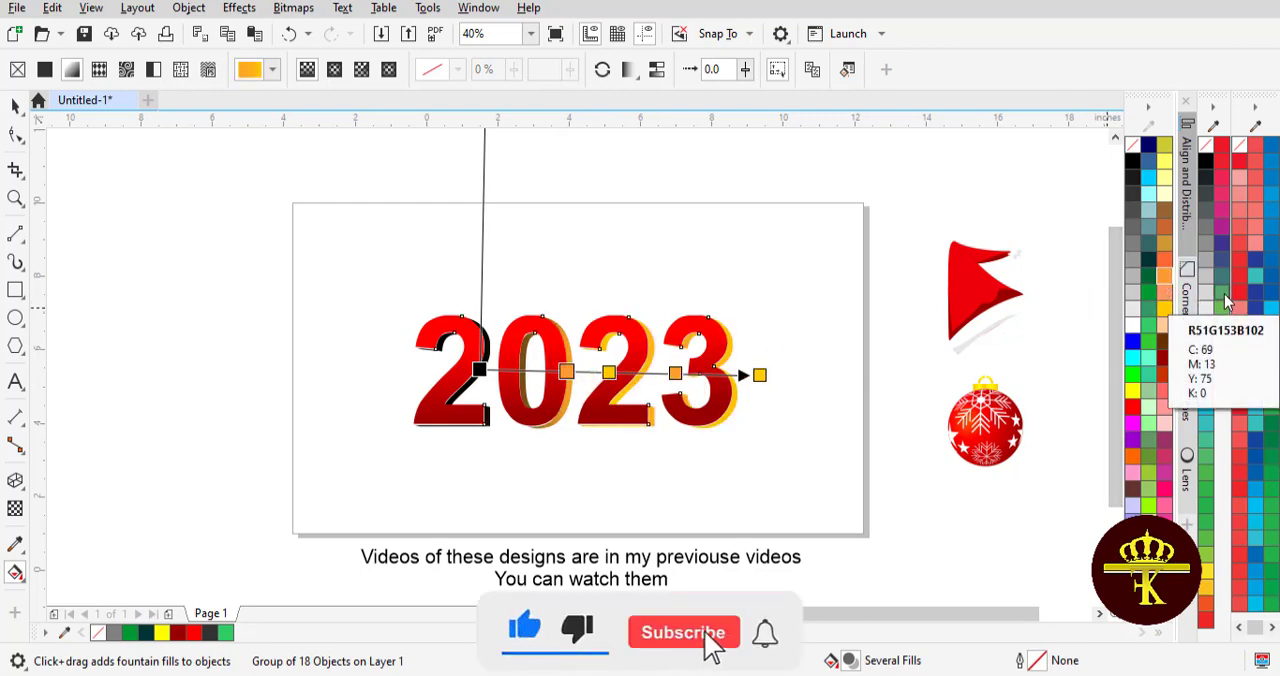
pyautogui.moveTo(1165, 317); pyautogui.dragTo(502, 372)
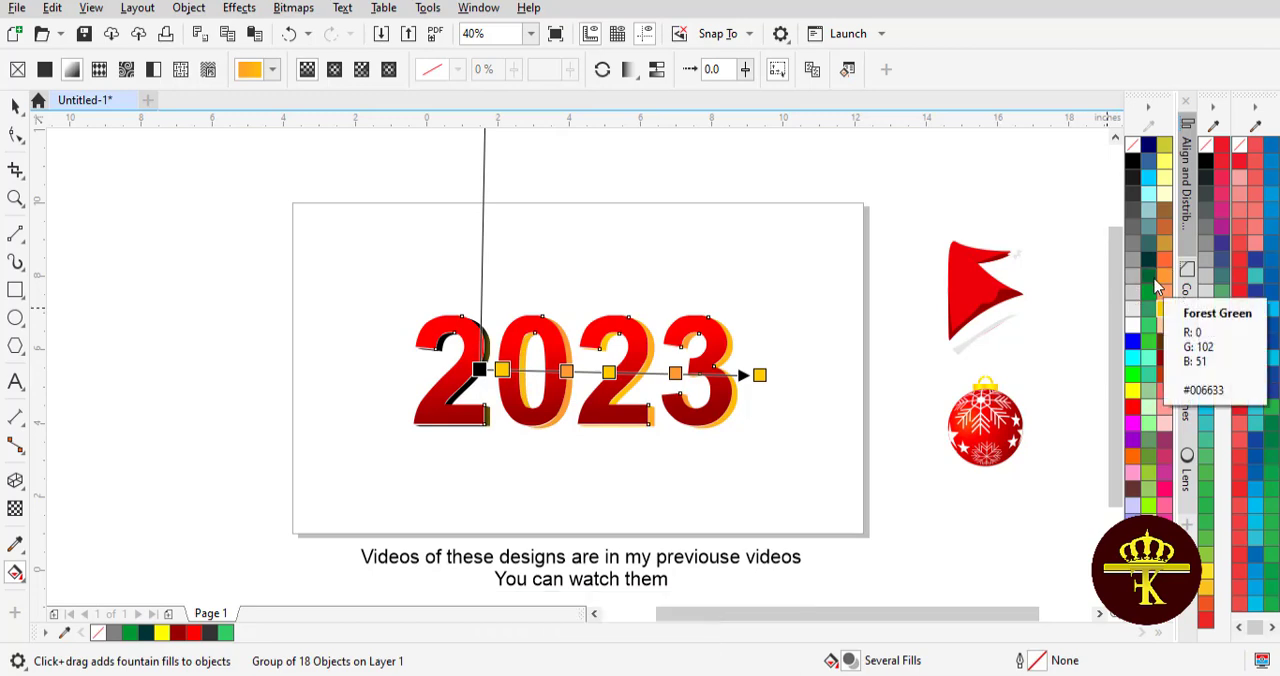
# - Start the sides' gradient in orange-red at the first digit and shift its intermediate colour nodes along the fill line
pyautogui.moveTo(1160, 342); pyautogui.dragTo(431, 371)
pyautogui.moveTo(760, 375); pyautogui.dragTo(758, 367)
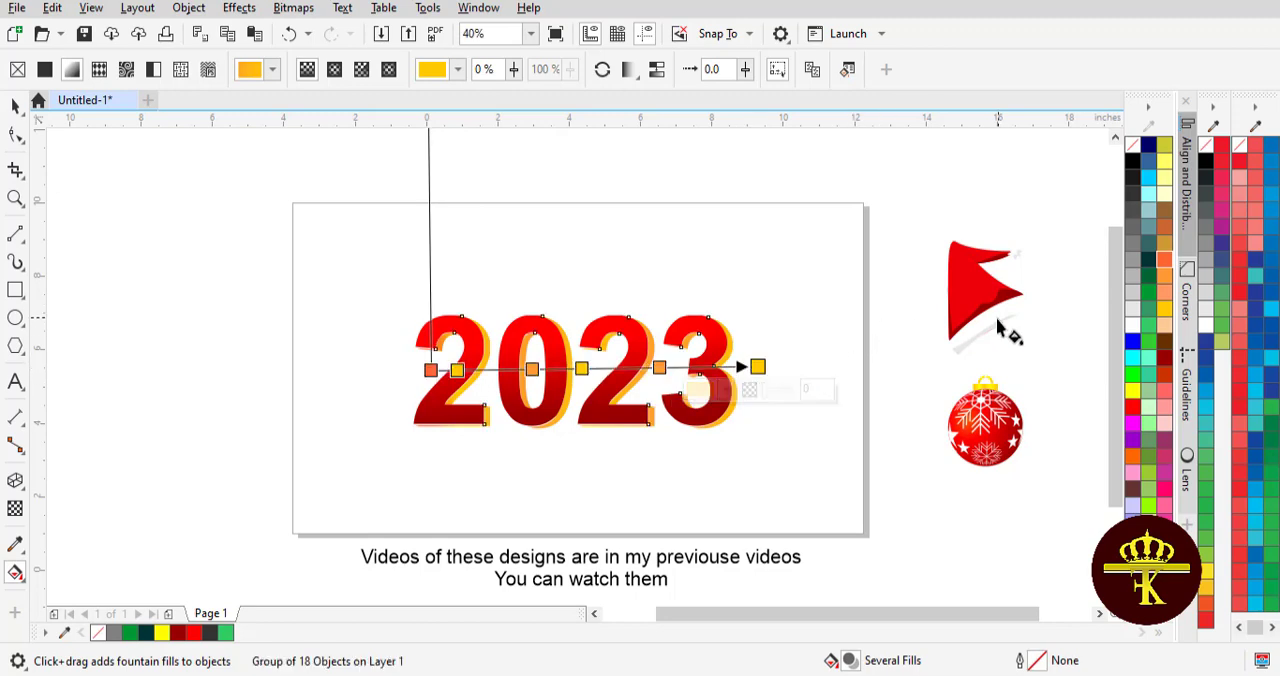
pyautogui.moveTo(660, 368); pyautogui.dragTo(677, 368)
pyautogui.moveTo(582, 369); pyautogui.dragTo(549, 370)
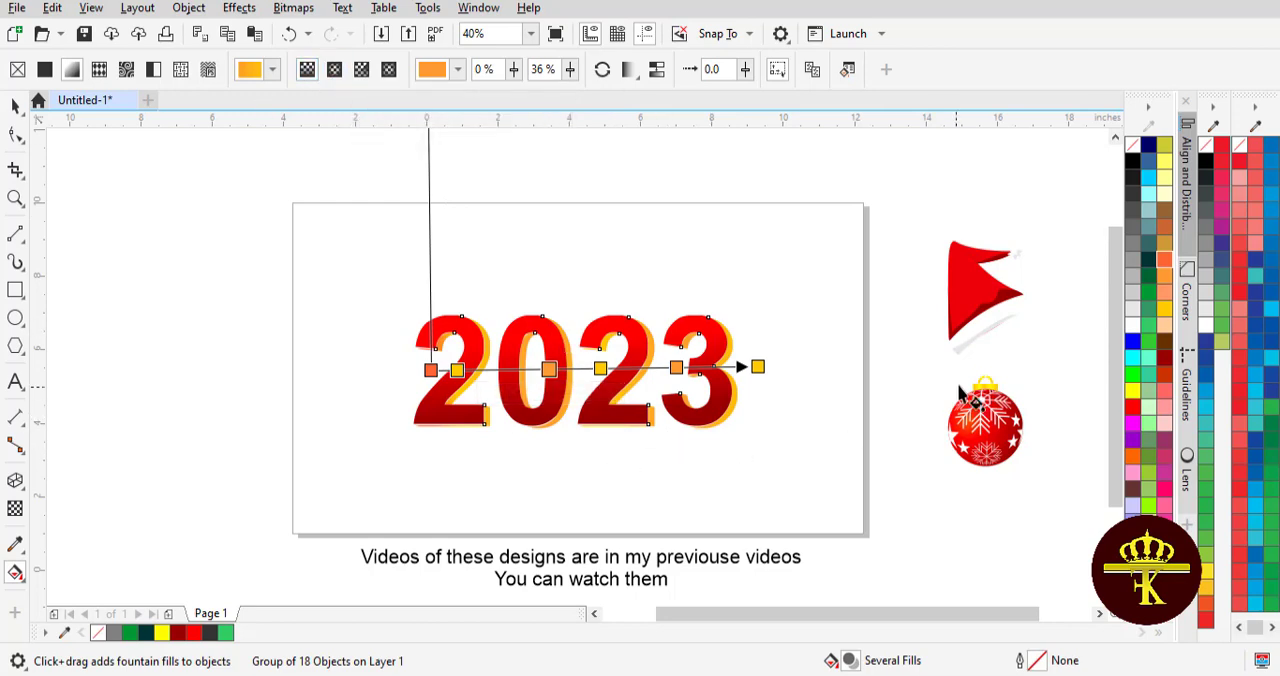
# - Recolour the end node of the sides' gradient yellow and add a yellow node between the first 2 and the 0
pyautogui.moveTo(697, 370); pyautogui.dragTo(762, 365)
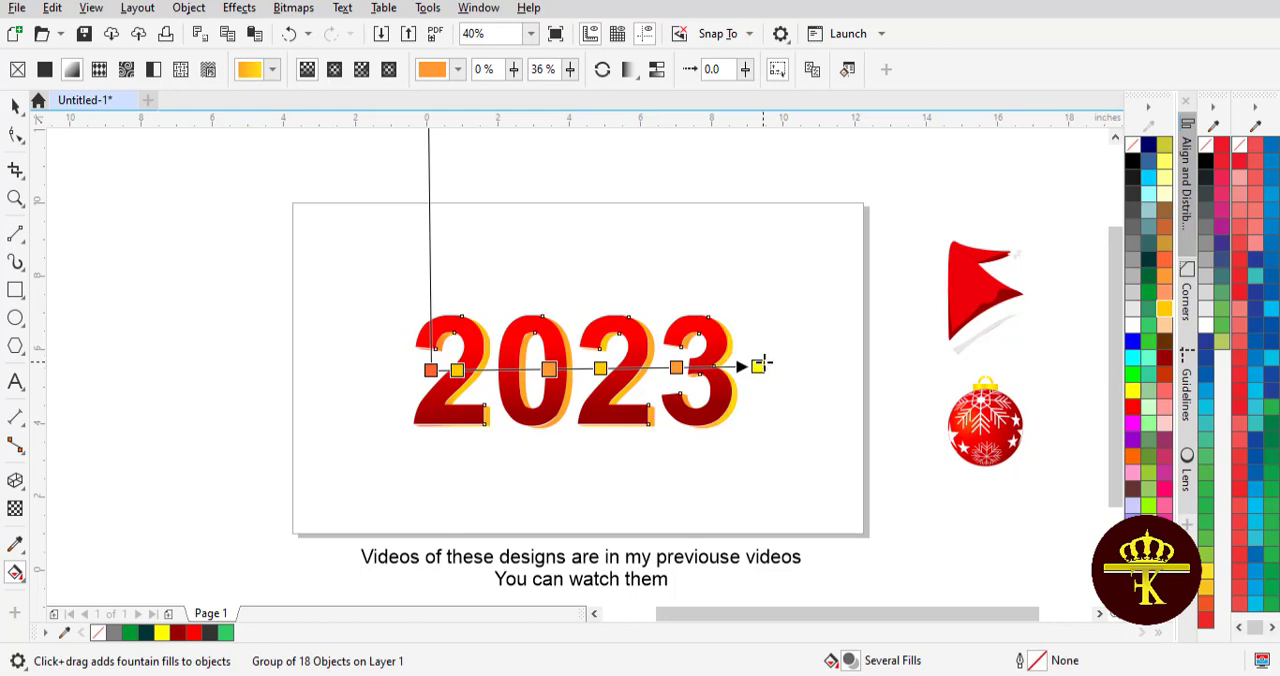
pyautogui.moveTo(1132, 390); pyautogui.dragTo(493, 370)
pyautogui.click(15, 106)
pyautogui.click(196, 240)
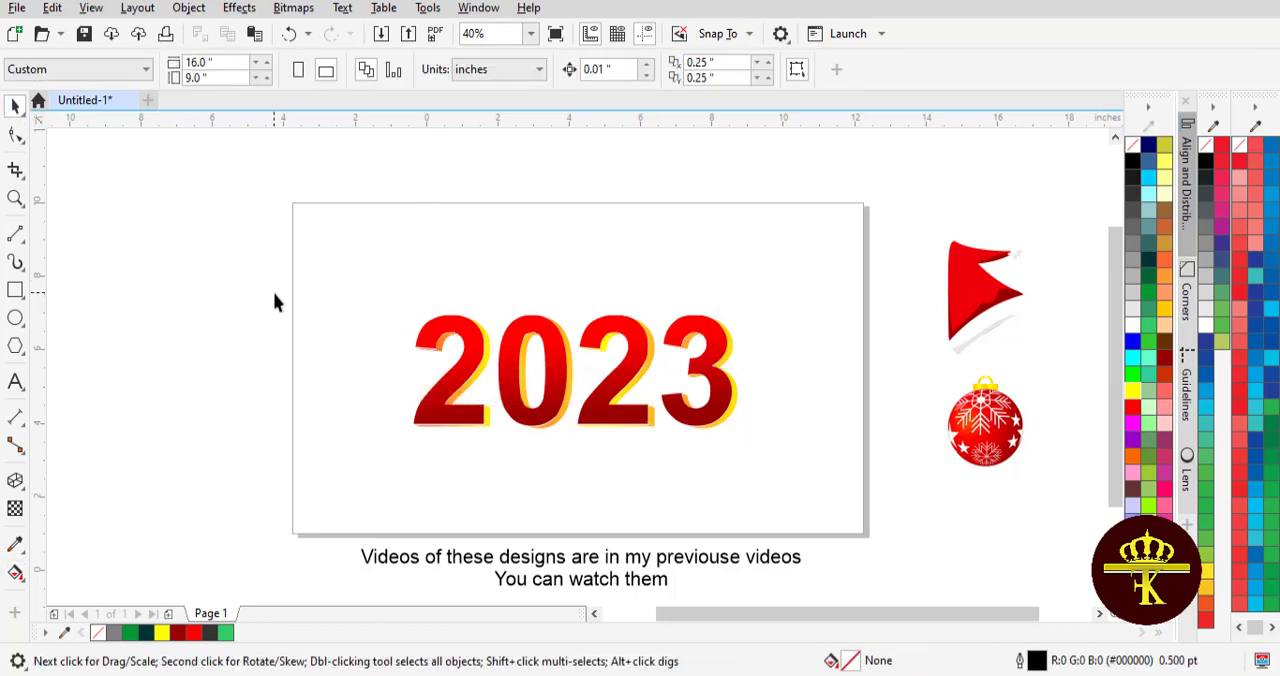
# - Give the front 2023 text a yellow outline
pyautogui.click(472, 362)
pyautogui.rightClick(1132, 390)
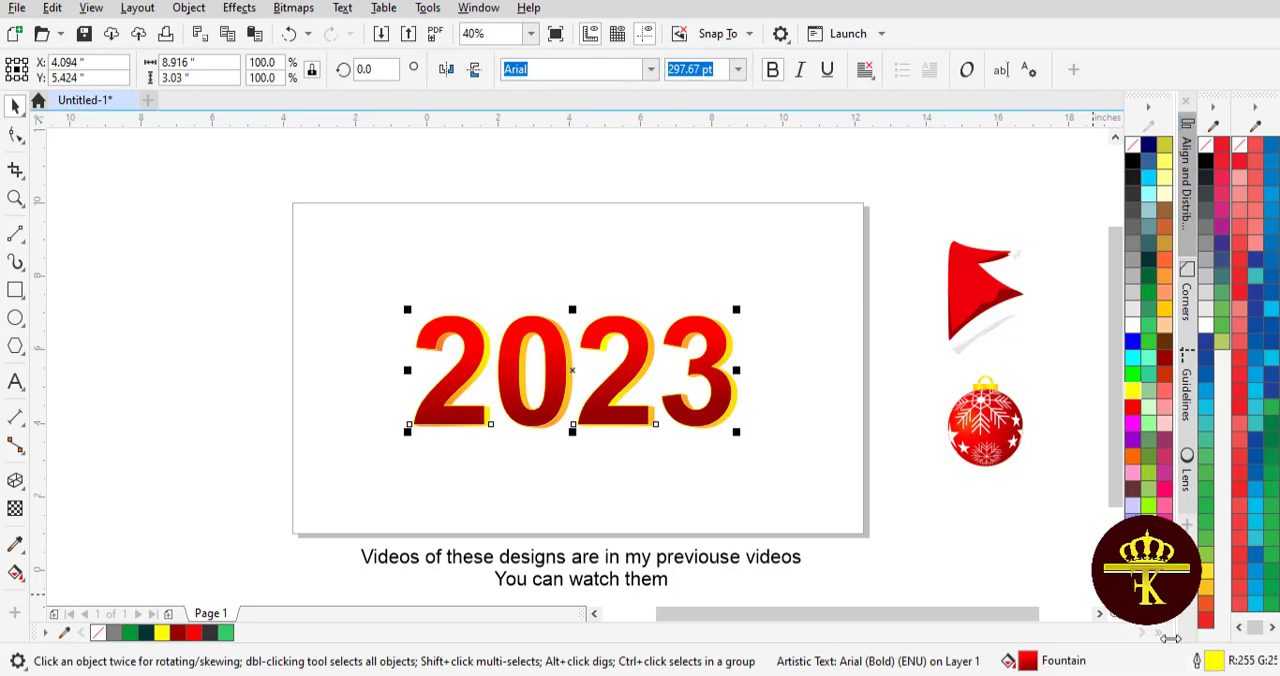
# - Set the yellow outline width of the front 2023 text to 4 pt
pyautogui.doubleClick(1215, 664)
pyautogui.moveTo(553, 176); pyautogui.dragTo(830, 135)
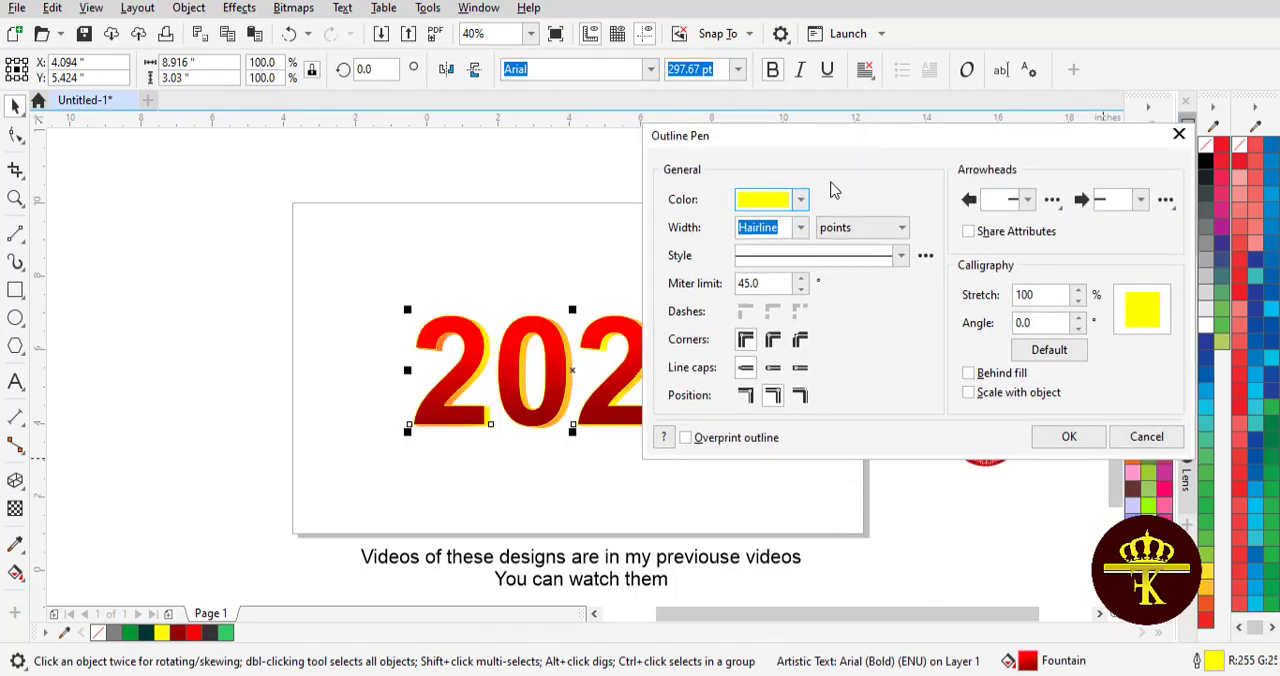
pyautogui.click(800, 227)
pyautogui.click(772, 363)
pyautogui.click(800, 227)
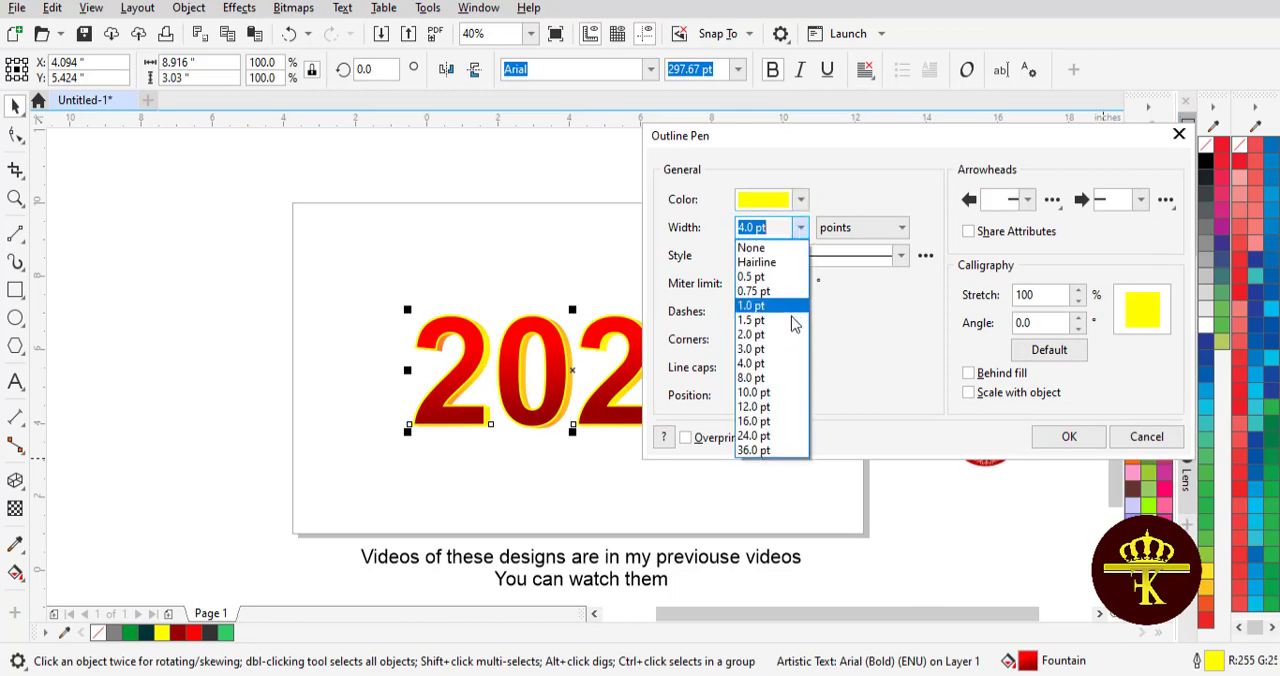
pyautogui.click(755, 378)
pyautogui.click(800, 227)
pyautogui.click(780, 364)
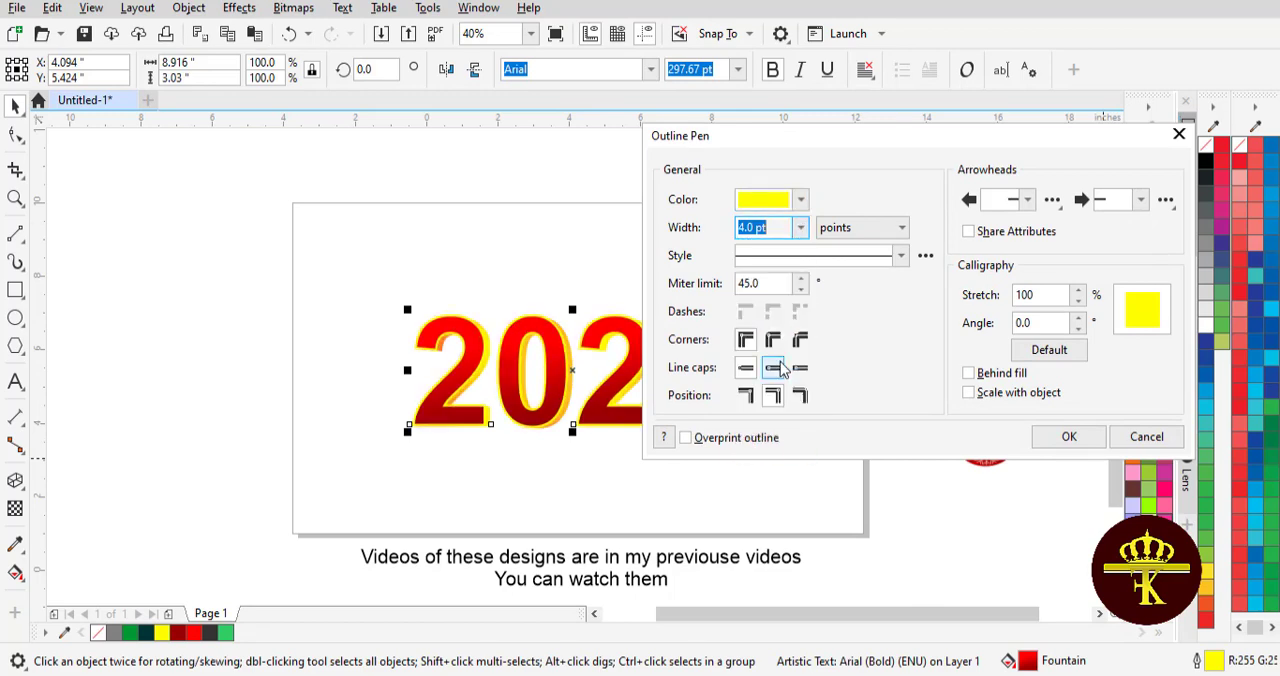
pyautogui.click(1057, 444)
# - Enlarge the complete 2023 design to about 10.3 inches wide and break it apart into individual digits
pyautogui.moveTo(280, 265); pyautogui.dragTo(806, 480)
pyautogui.moveTo(740, 429); pyautogui.dragTo(767, 441)
pyautogui.click(782, 398)
pyautogui.moveTo(764, 500); pyautogui.dragTo(818, 488)
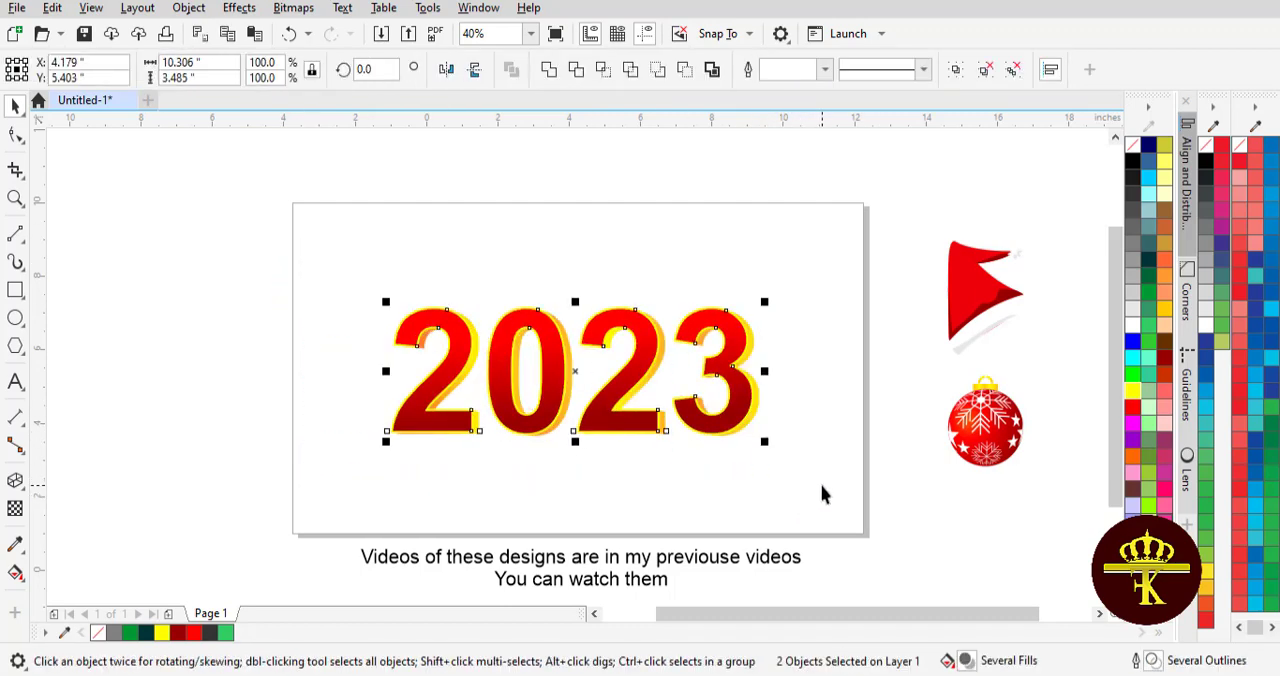
pyautogui.click(825, 492)
pyautogui.moveTo(867, 525); pyautogui.dragTo(867, 525)
pyautogui.moveTo(268, 230); pyautogui.dragTo(435, 393)
pyautogui.moveTo(495, 487); pyautogui.dragTo(480, 495)
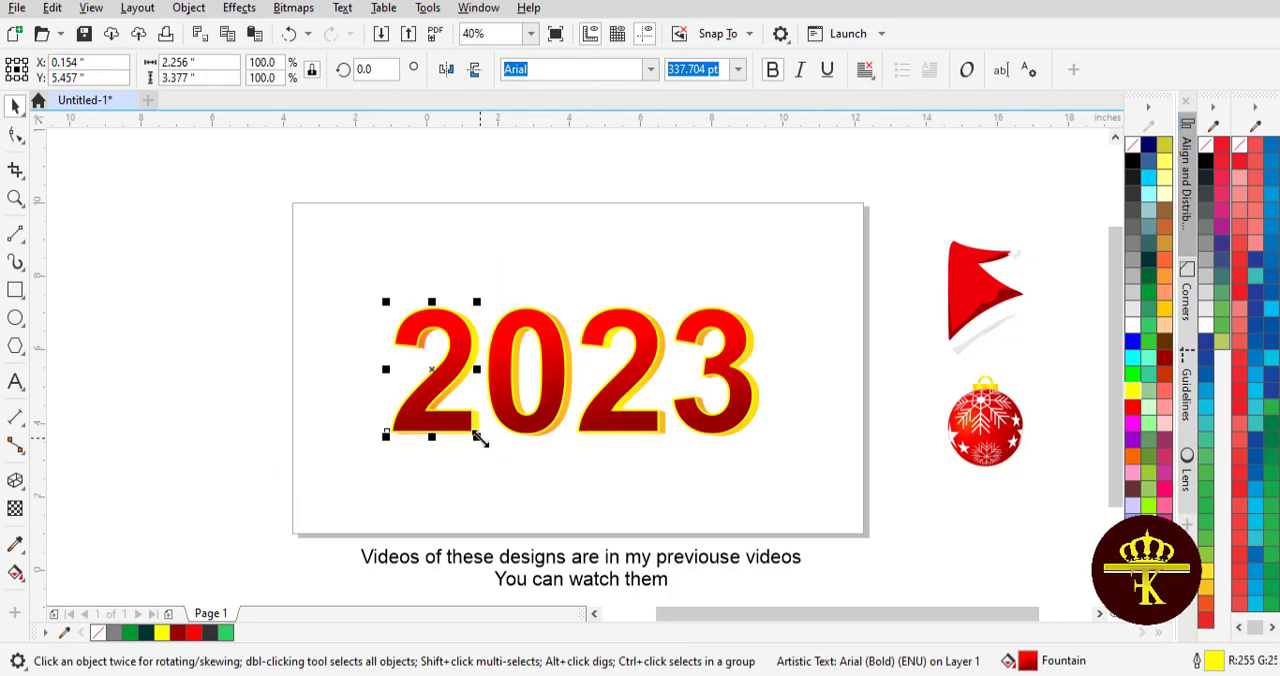
pyautogui.click(416, 428)
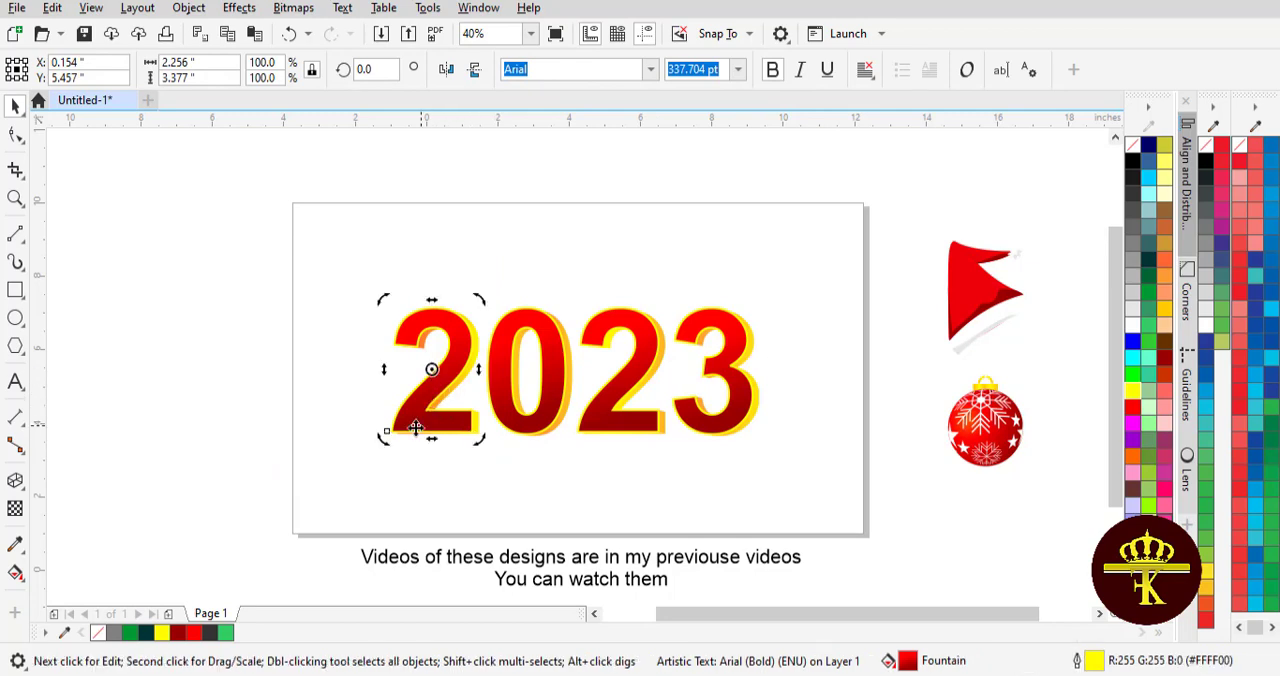
pyautogui.moveTo(390, 455); pyautogui.dragTo(400, 452)
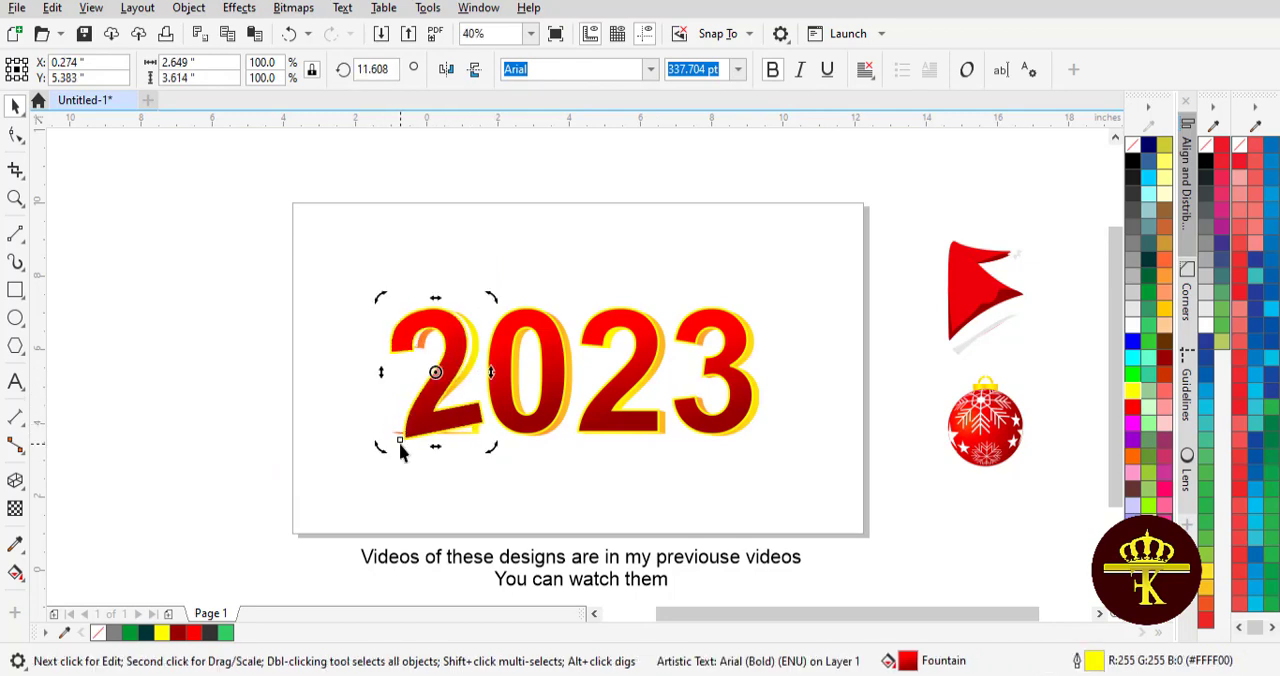
pyautogui.hotkey('ctrl', 'z')
pyautogui.moveTo(271, 199); pyautogui.dragTo(338, 288)
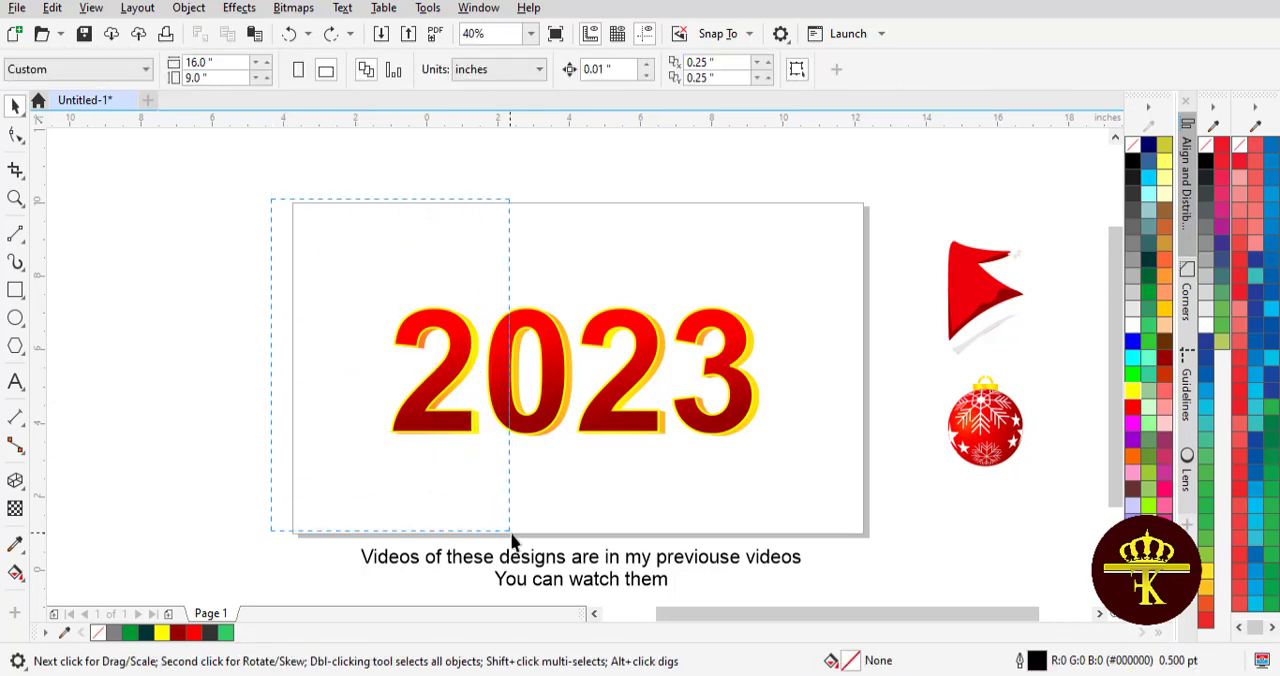
pyautogui.moveTo(511, 540); pyautogui.dragTo(502, 546)
pyautogui.moveTo(433, 368); pyautogui.dragTo(408, 370)
pyautogui.hotkey('ctrl', 'z')
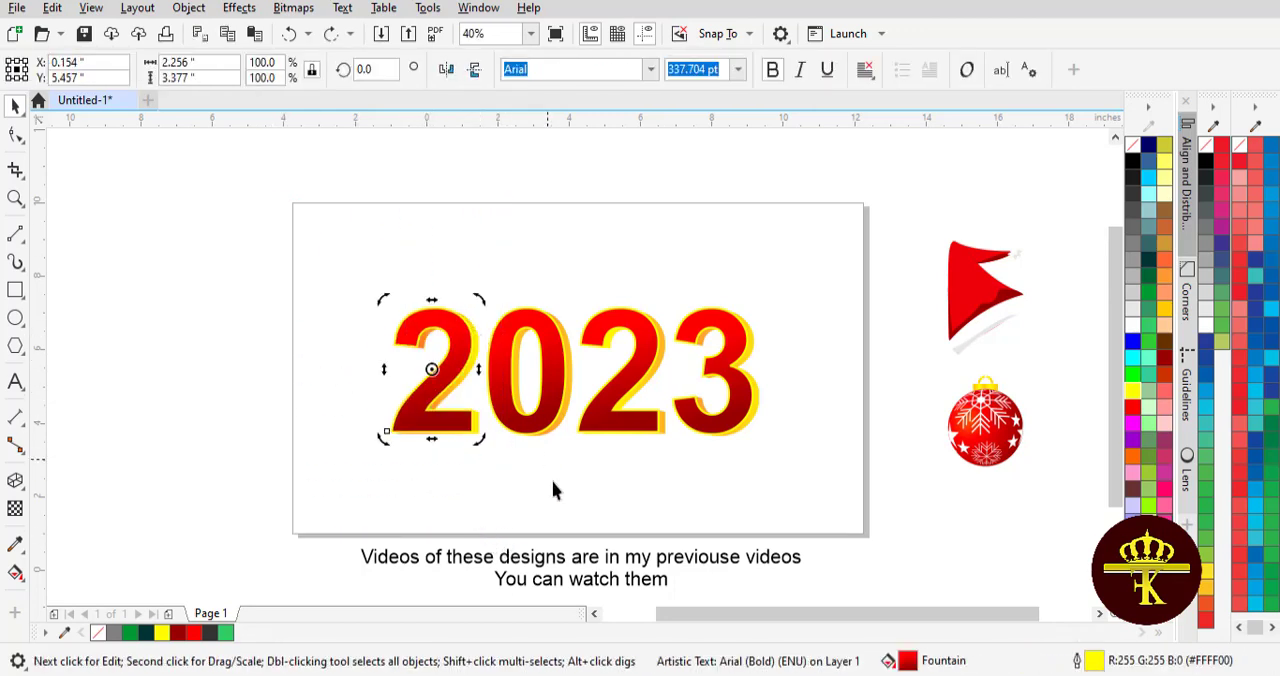
# - Group the front and side pieces of each digit, making separate groups for the first 2, the 0, the second 2 and the 3
pyautogui.click(557, 490)
pyautogui.moveTo(485, 490); pyautogui.dragTo(487, 486)
pyautogui.hotkey('ctrl', 'g')
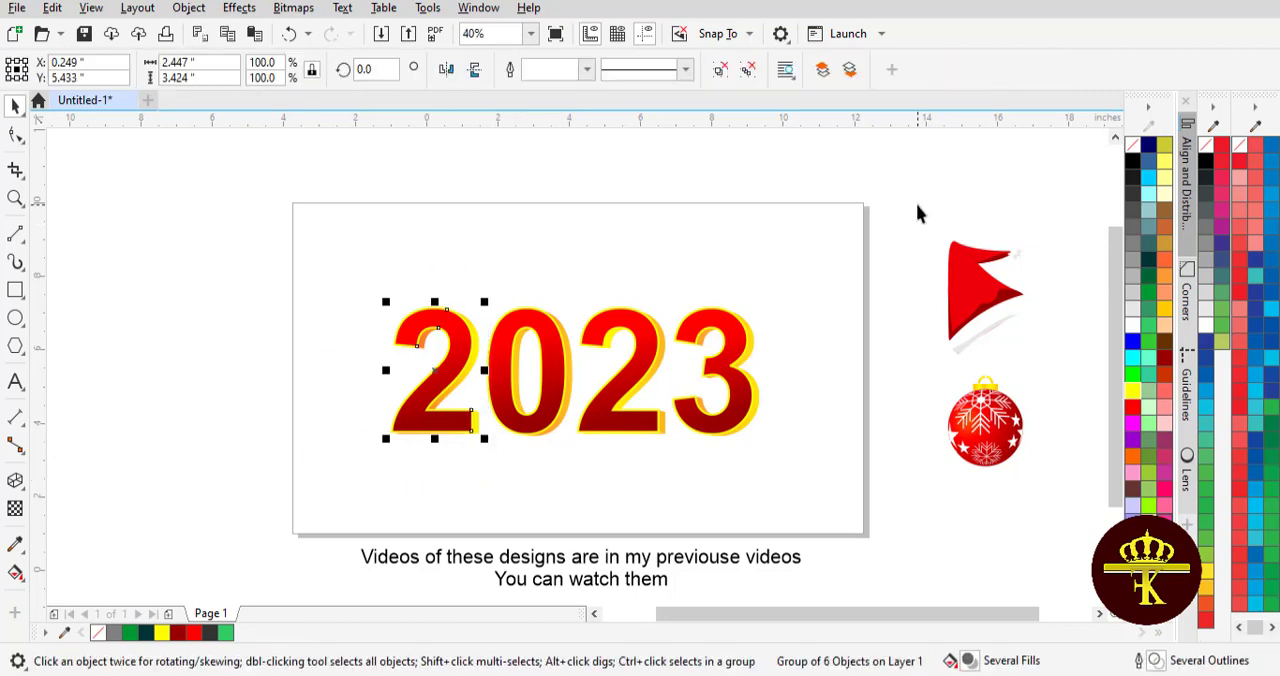
pyautogui.moveTo(451, 223); pyautogui.dragTo(600, 540)
pyautogui.hotkey('ctrl', 'g')
pyautogui.click(536, 191)
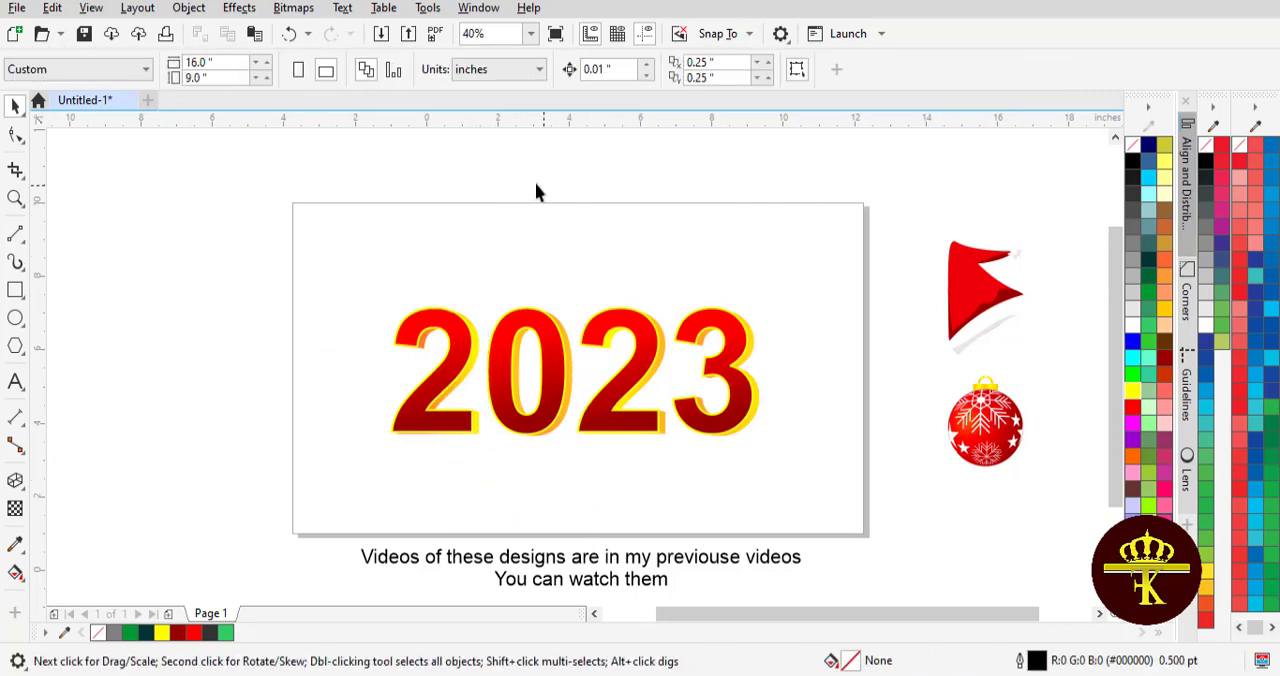
pyautogui.moveTo(680, 540); pyautogui.dragTo(682, 538)
pyautogui.hotkey('ctrl', 'g')
pyautogui.moveTo(640, 189); pyautogui.dragTo(776, 502)
pyautogui.click(958, 74)
# - Rotate the first 2 group about 9.5 degrees counterclockwise
pyautogui.click(480, 340)
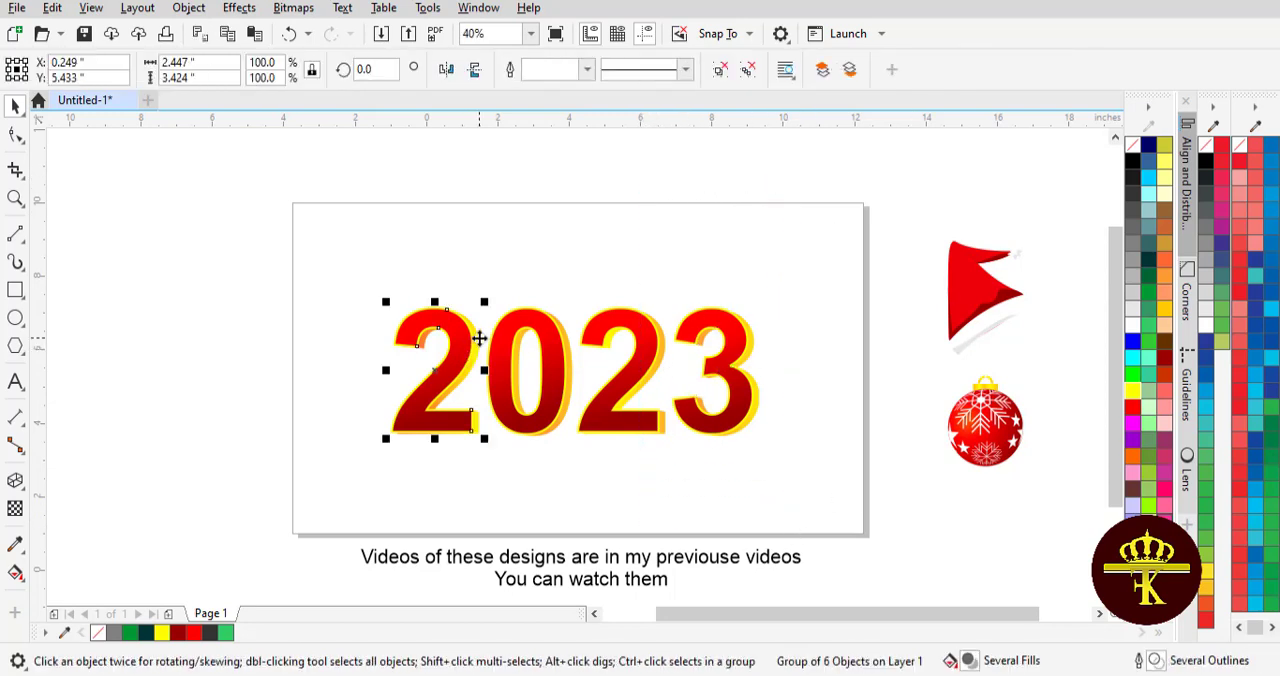
pyautogui.click(428, 373)
pyautogui.moveTo(384, 442); pyautogui.dragTo(397, 449)
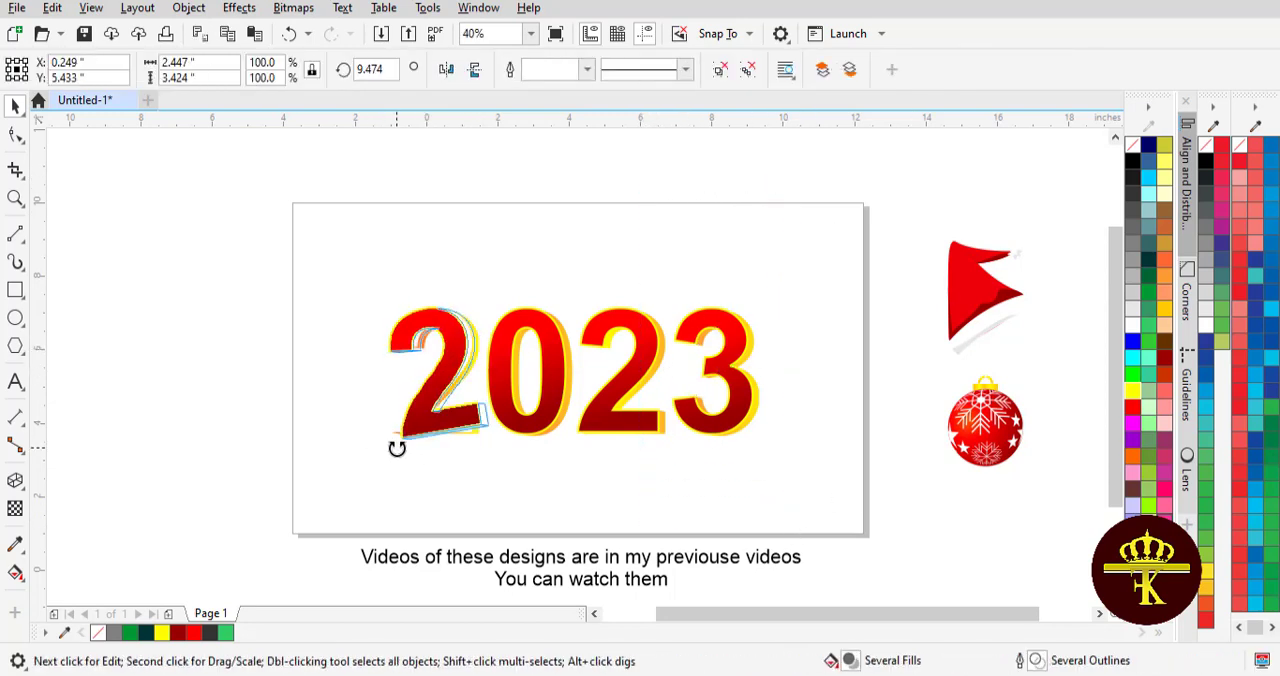
pyautogui.click(276, 401)
# - Lower the 0 slightly below the other digits
pyautogui.click(537, 368)
pyautogui.moveTo(537, 368); pyautogui.dragTo(537, 386)
pyautogui.click(310, 372)
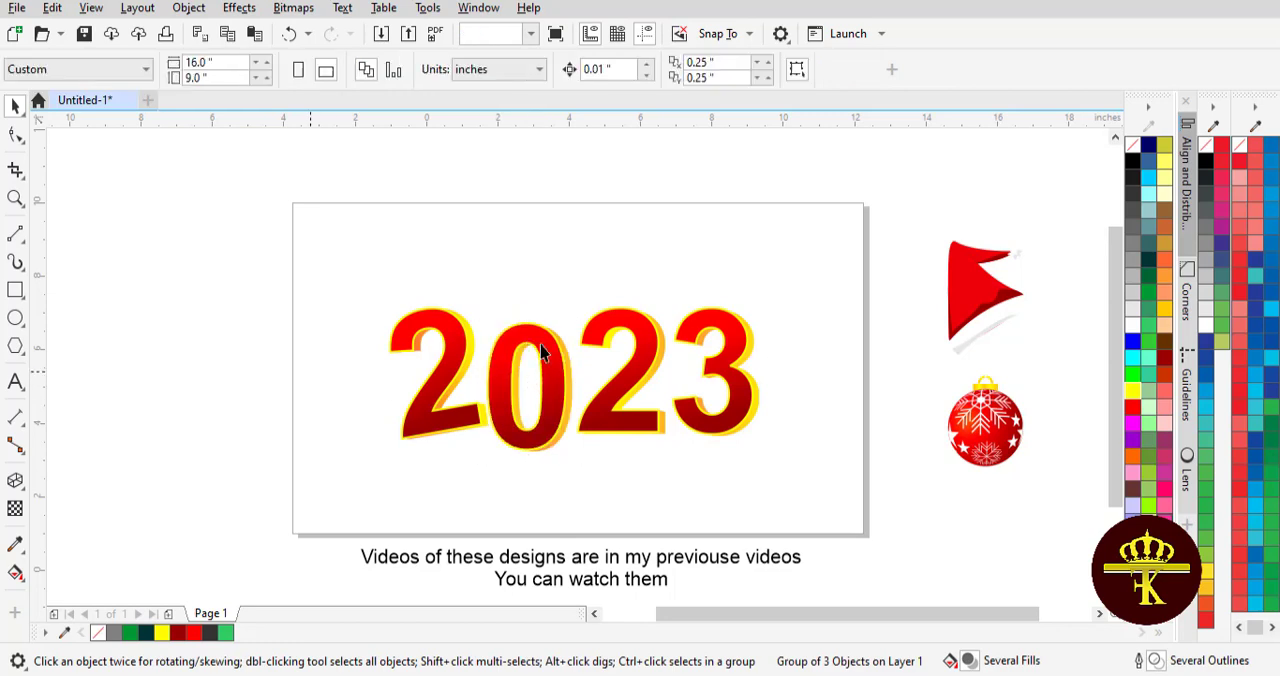
# - Place the Christmas bauble over the upper part of the 0 and enlarge it to about 2.2 inches wide
pyautogui.click(990, 432)
pyautogui.moveTo(990, 432); pyautogui.dragTo(532, 314)
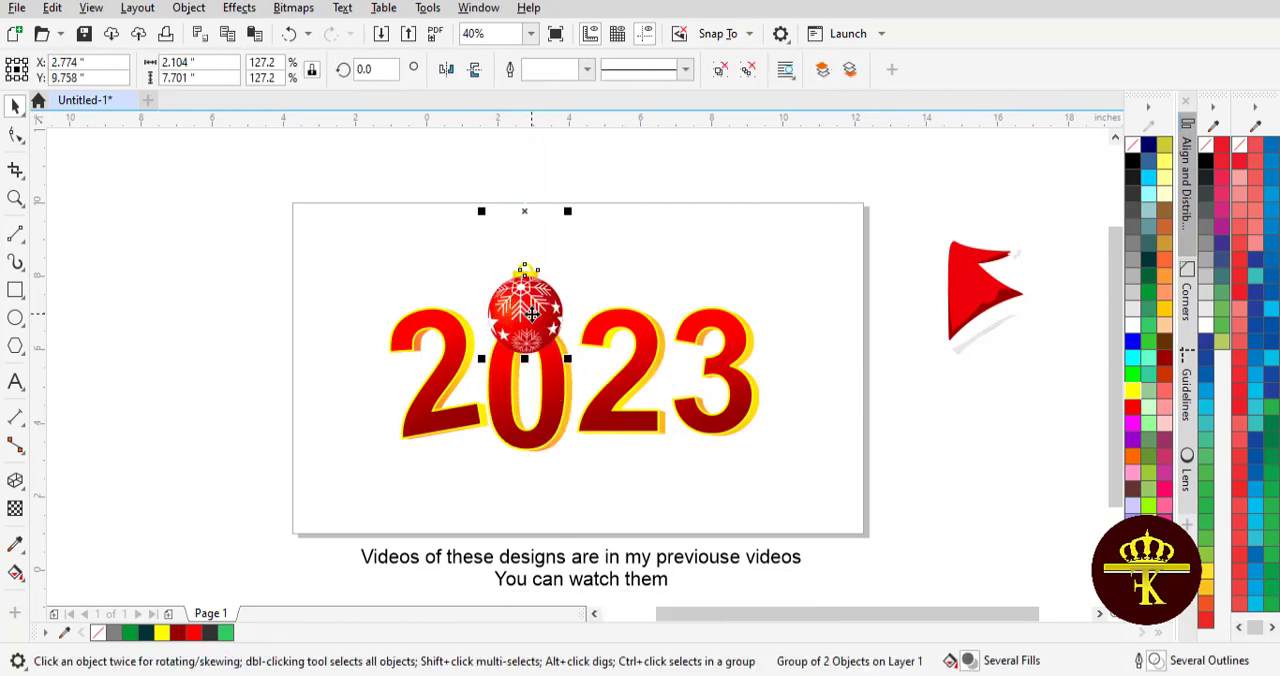
pyautogui.moveTo(480, 359); pyautogui.dragTo(474, 404)
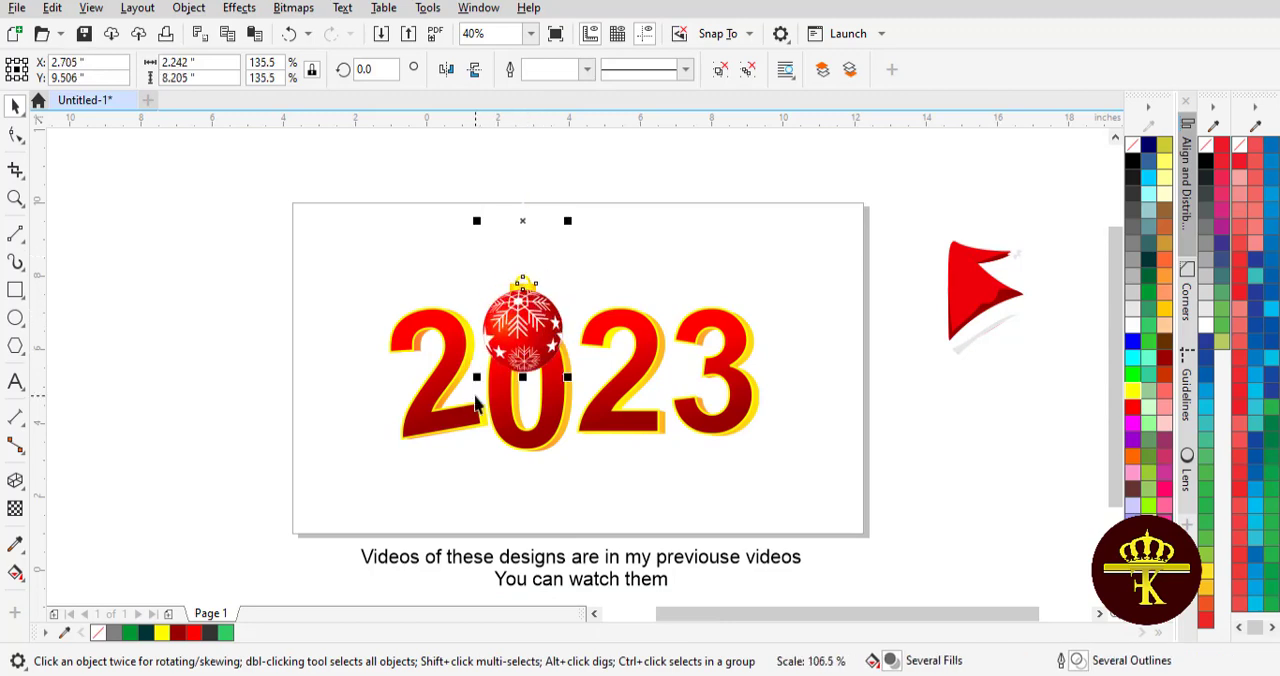
# - Rotate the second 2 about 13 degrees counterclockwise and tuck it against the 0, in front of the bauble
pyautogui.click(434, 341)
pyautogui.click(606, 363)
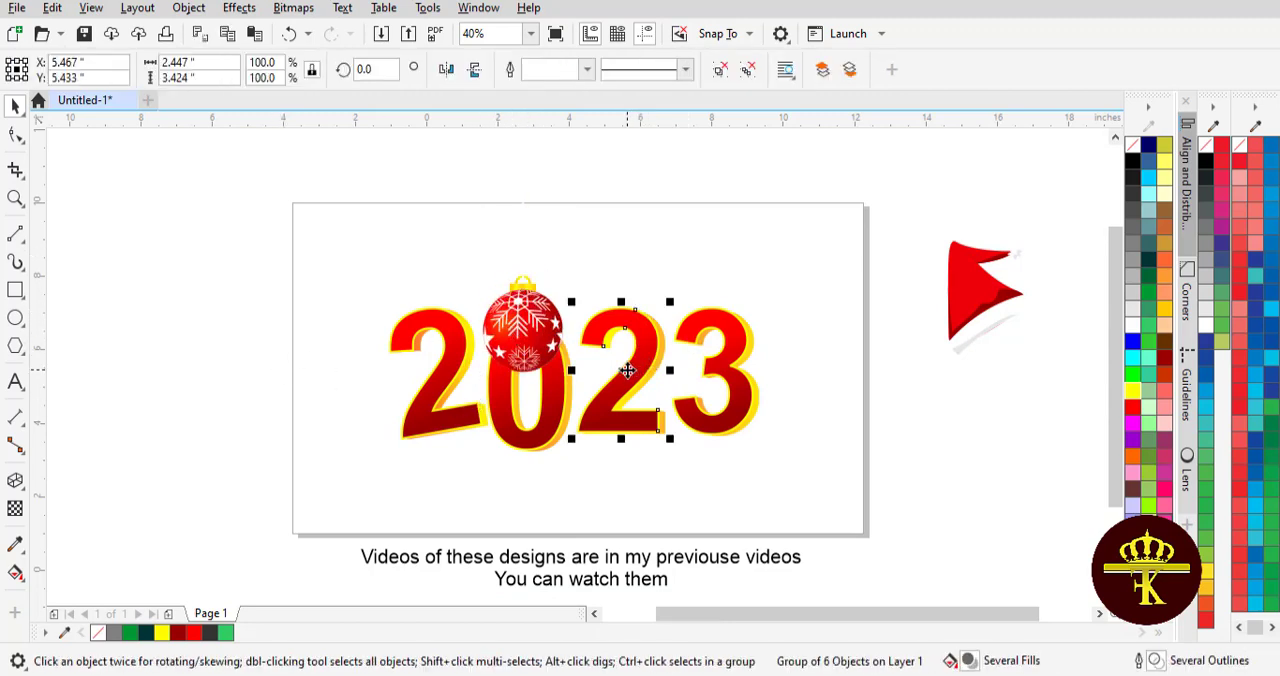
pyautogui.click(603, 366)
pyautogui.click(640, 366)
pyautogui.click(636, 363)
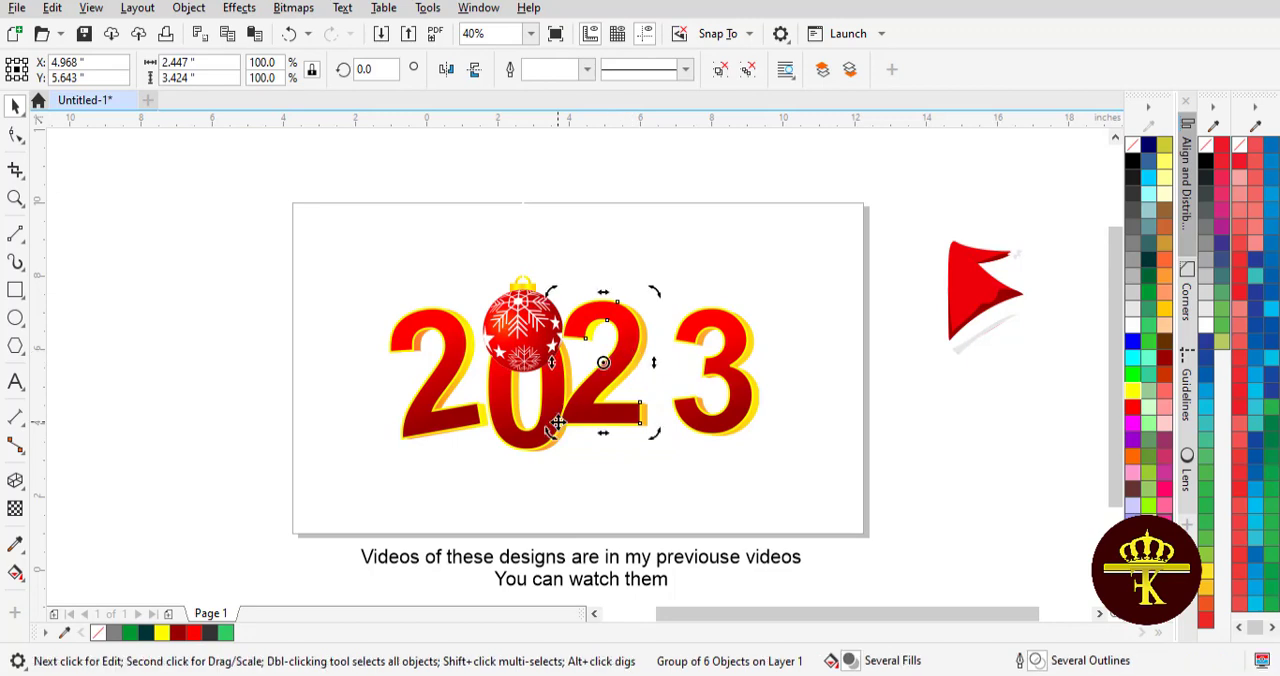
pyautogui.moveTo(550, 436); pyautogui.dragTo(573, 446)
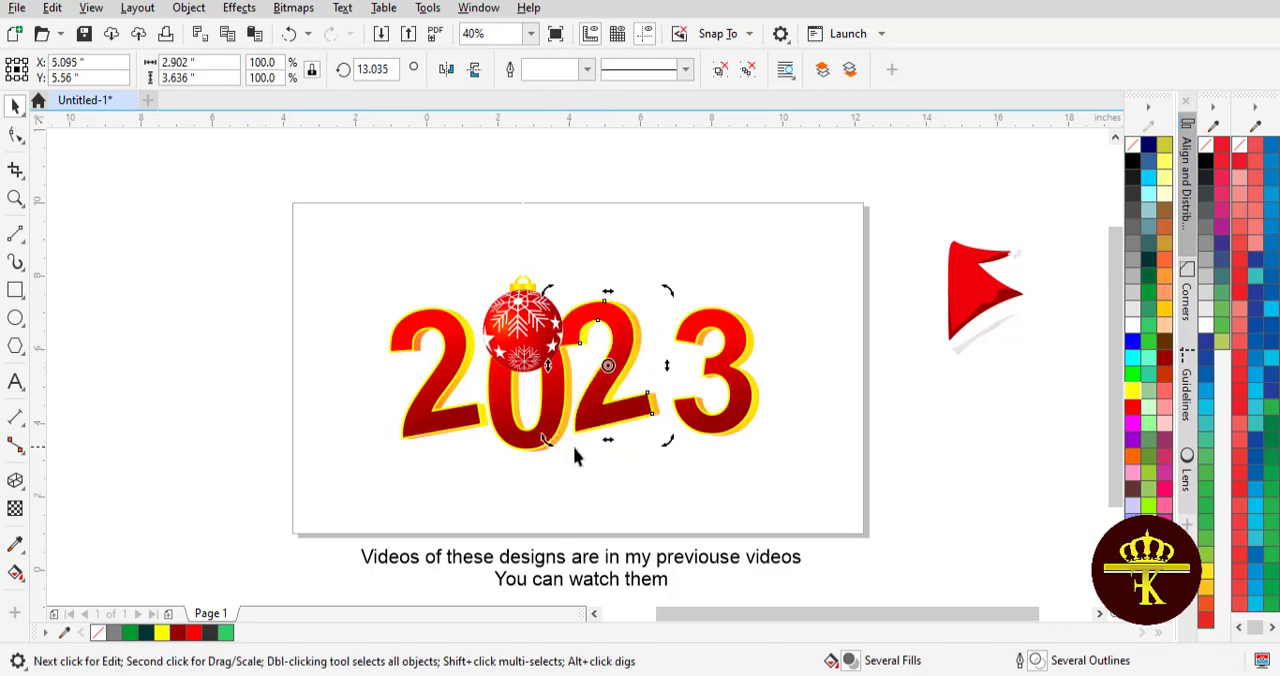
pyautogui.click(625, 416)
pyautogui.moveTo(623, 410); pyautogui.dragTo(599, 381)
# - Rotate the 3 about 7 degrees clockwise and move it against the second 2 so it overlaps that digit's base
pyautogui.click(737, 414)
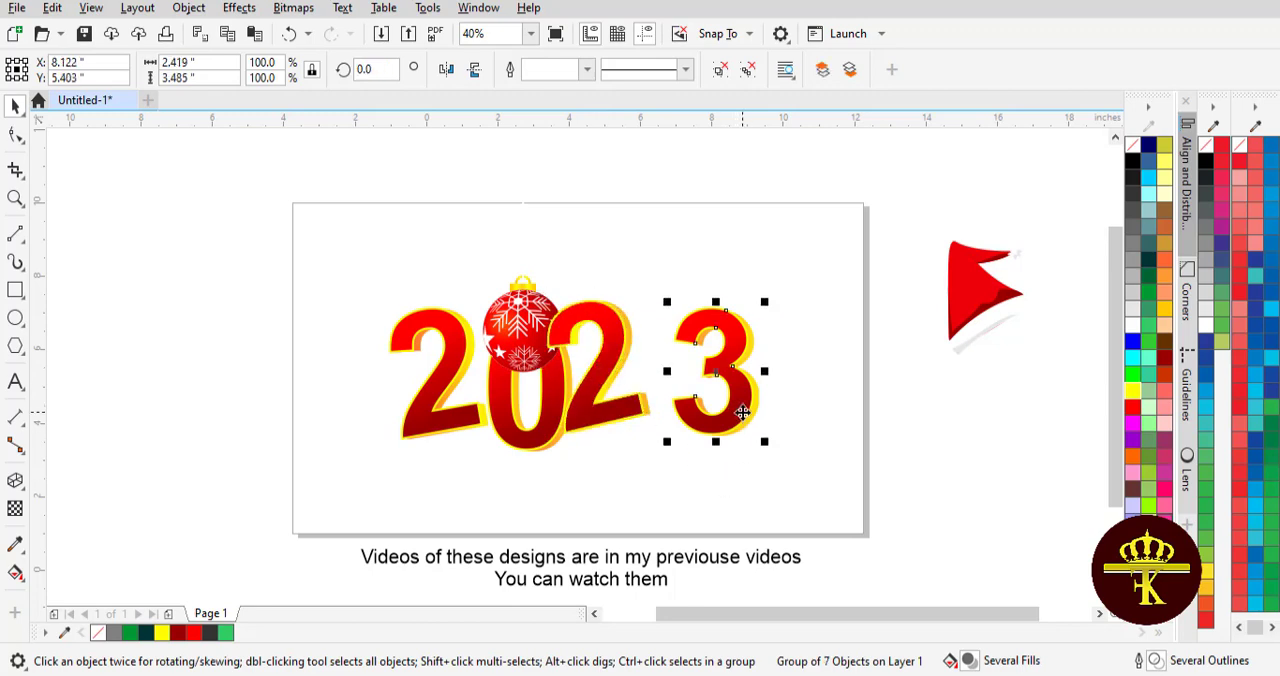
pyautogui.moveTo(737, 414); pyautogui.dragTo(717, 414)
pyautogui.click(717, 414)
pyautogui.moveTo(645, 445); pyautogui.dragTo(634, 449)
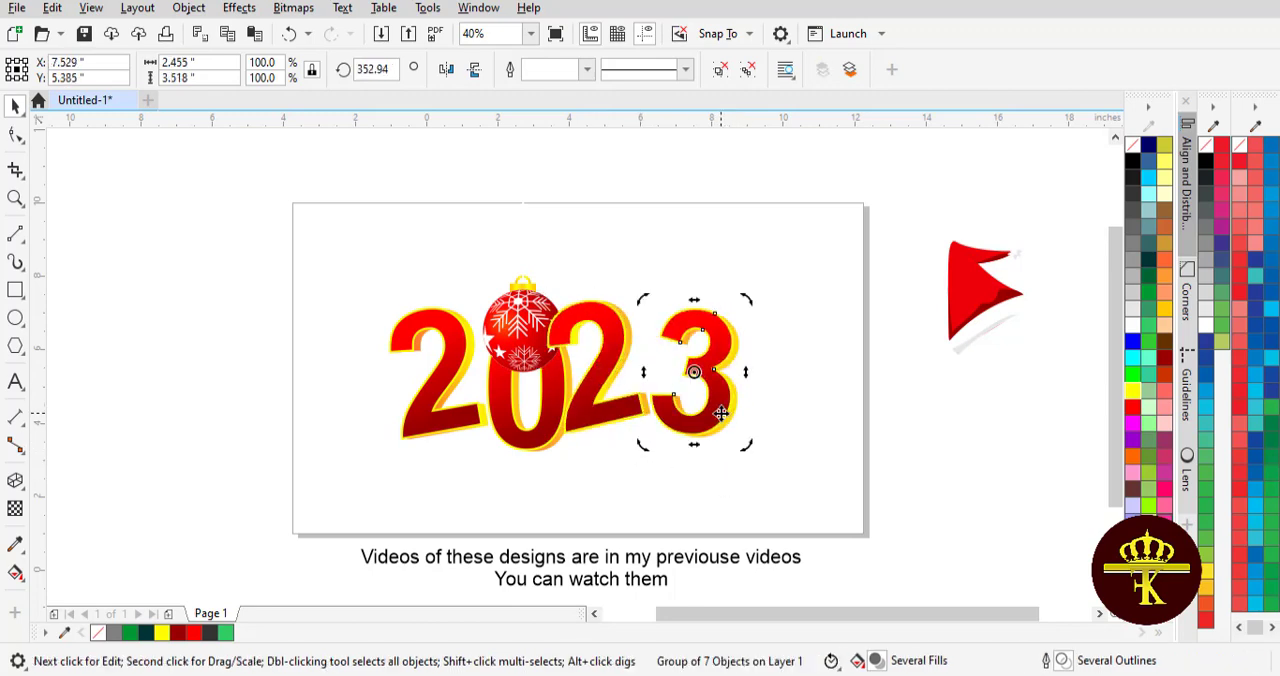
pyautogui.moveTo(720, 413)
pyautogui.mouseDown()
pyautogui.moveTo(706, 426)
pyautogui.moveTo(697, 414)
pyautogui.moveTo(703, 423)
pyautogui.mouseUp()
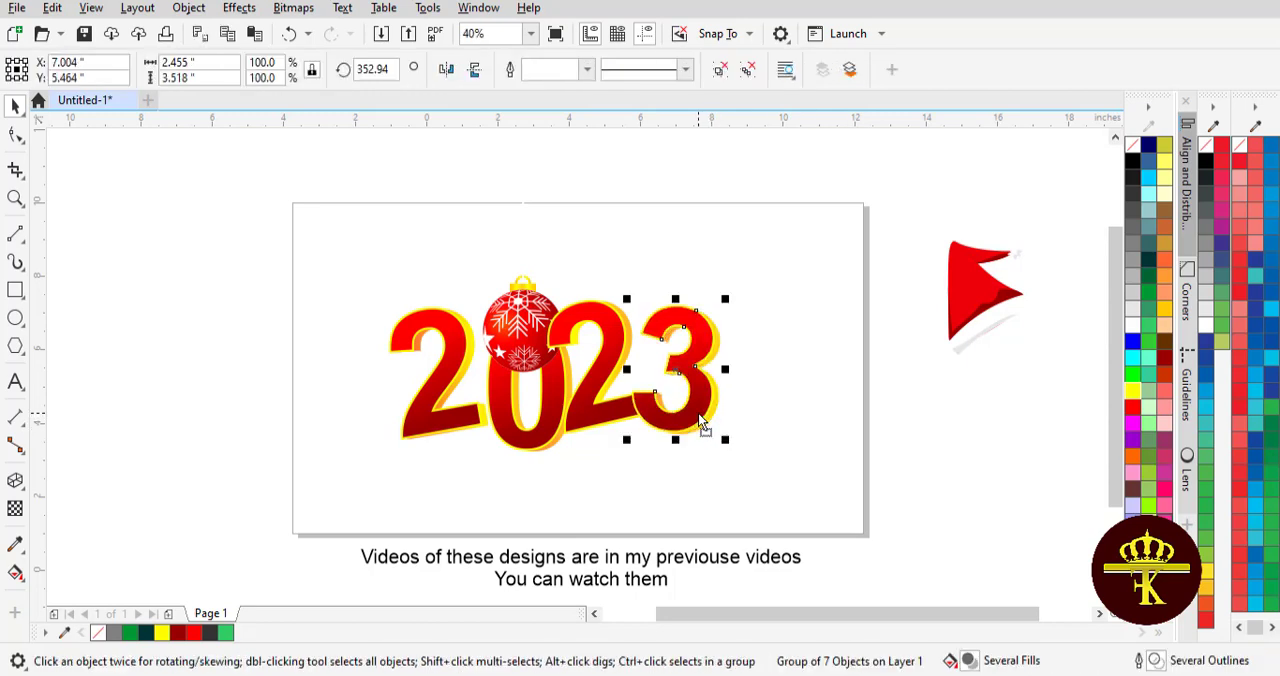
pyautogui.click(823, 427)
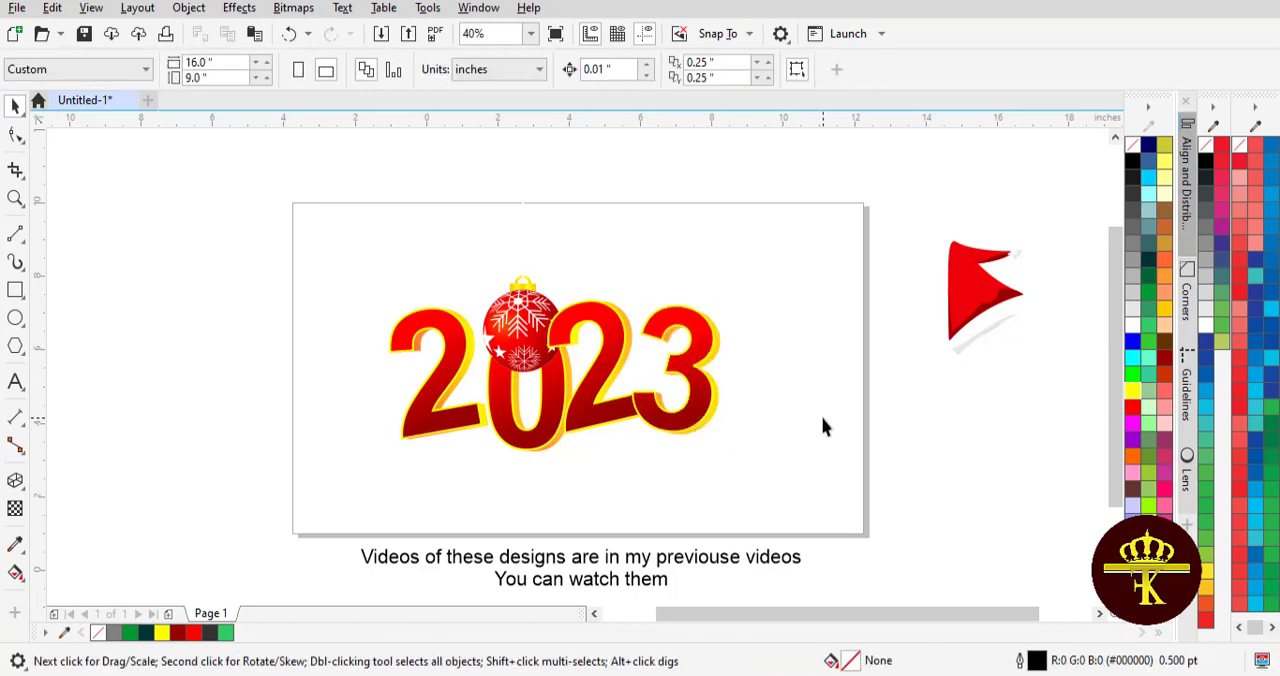
# - Move the first 2 right and slightly down so its base meets the 0
pyautogui.doubleClick(439, 404)
pyautogui.moveTo(438, 299); pyautogui.dragTo(433, 297)
pyautogui.click(419, 356)
pyautogui.moveTo(443, 377); pyautogui.dragTo(453, 384)
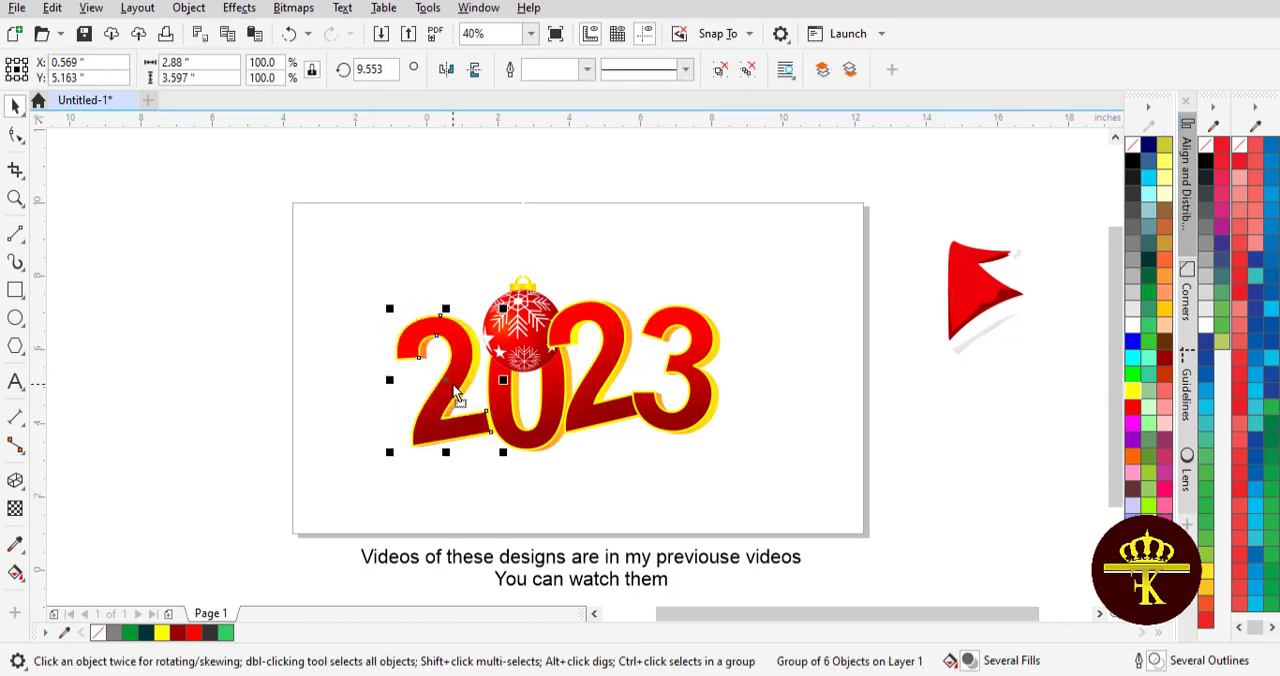
pyautogui.click(457, 396)
pyautogui.click(205, 197)
pyautogui.moveTo(812, 495); pyautogui.dragTo(813, 496)
pyautogui.click(925, 440)
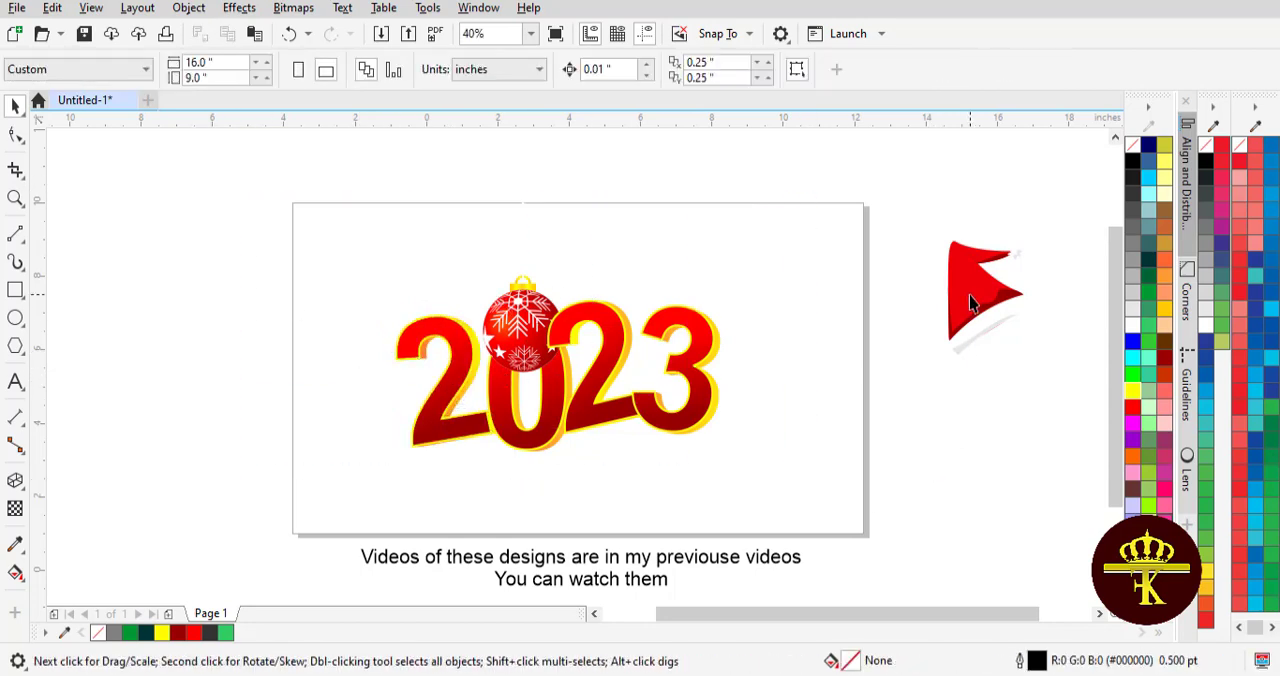
# - Mirror the Santa hat horizontally and place it on the top of the 3
pyautogui.moveTo(969, 295); pyautogui.dragTo(727, 324)
pyautogui.click(446, 70)
pyautogui.click(957, 455)
pyautogui.moveTo(736, 282); pyautogui.dragTo(855, 276)
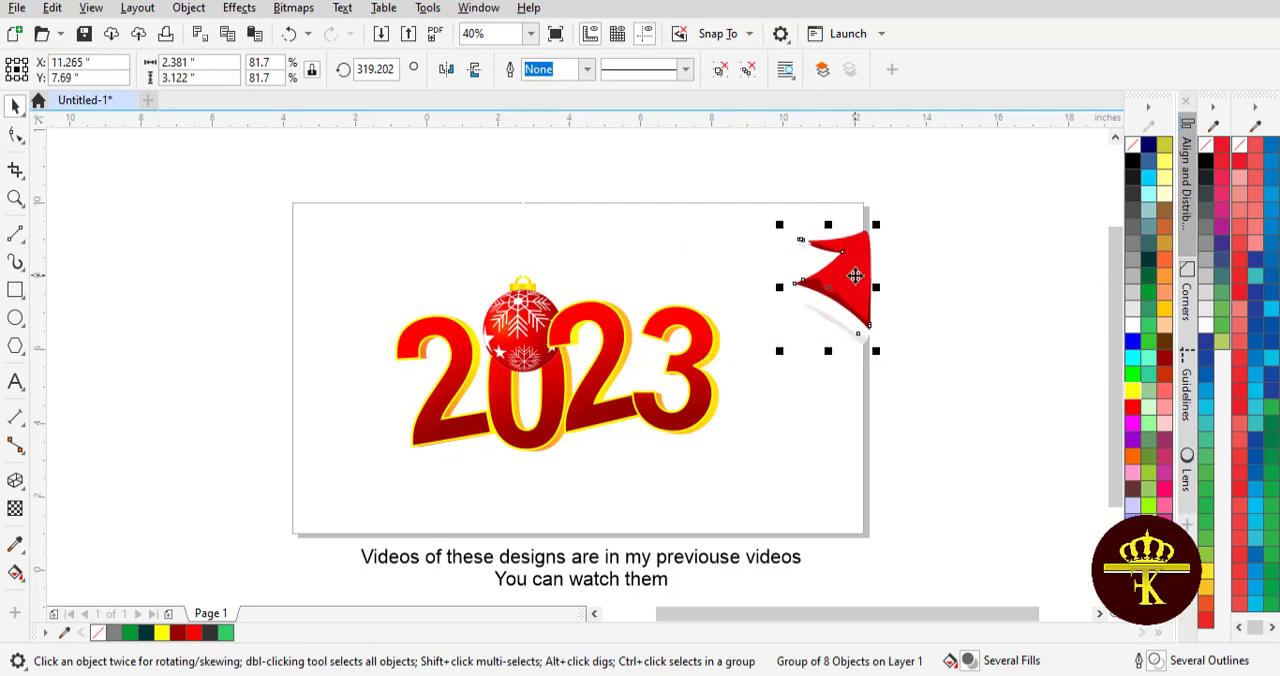
pyautogui.moveTo(745, 308); pyautogui.dragTo(714, 298)
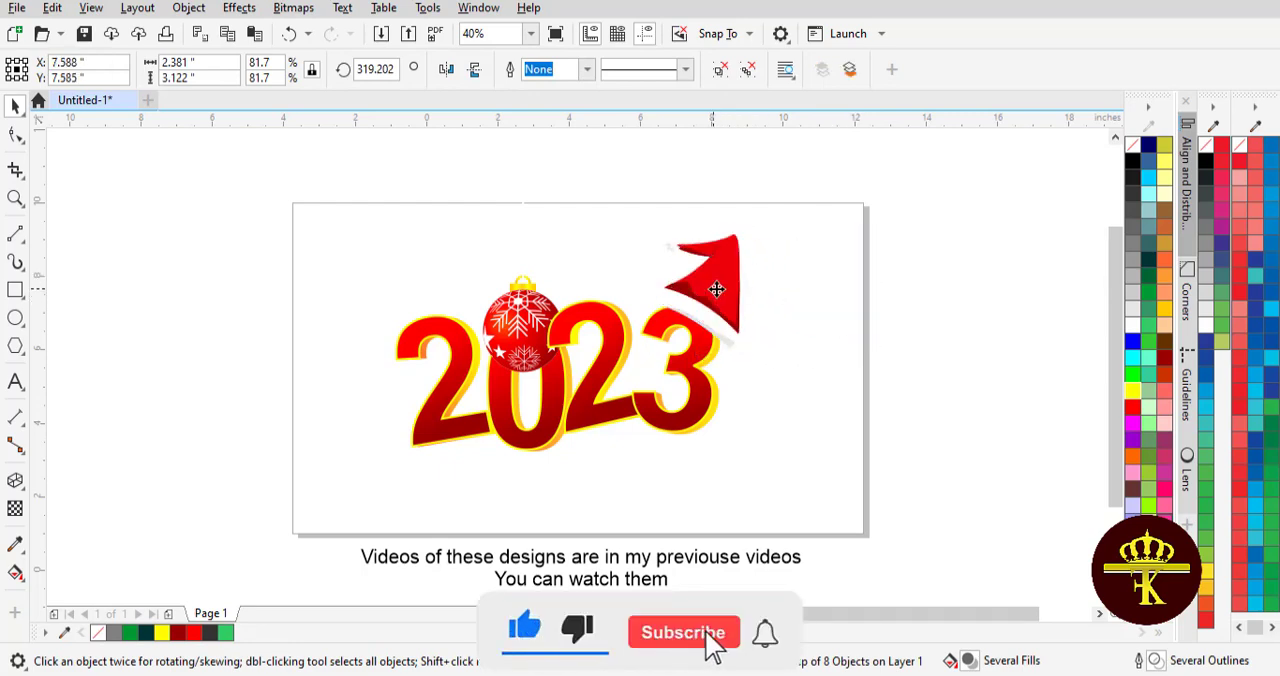
pyautogui.click(898, 338)
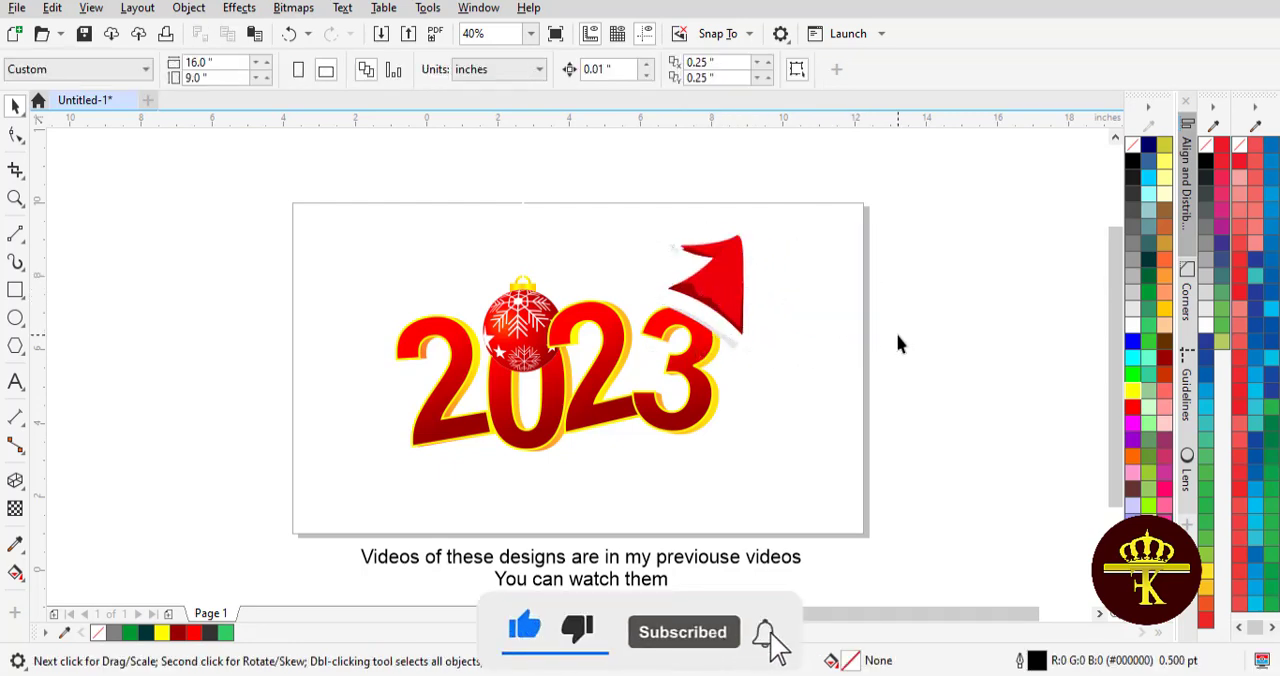
# - Raise the first 2 and align it to the same height as the second 2
pyautogui.click(452, 388)
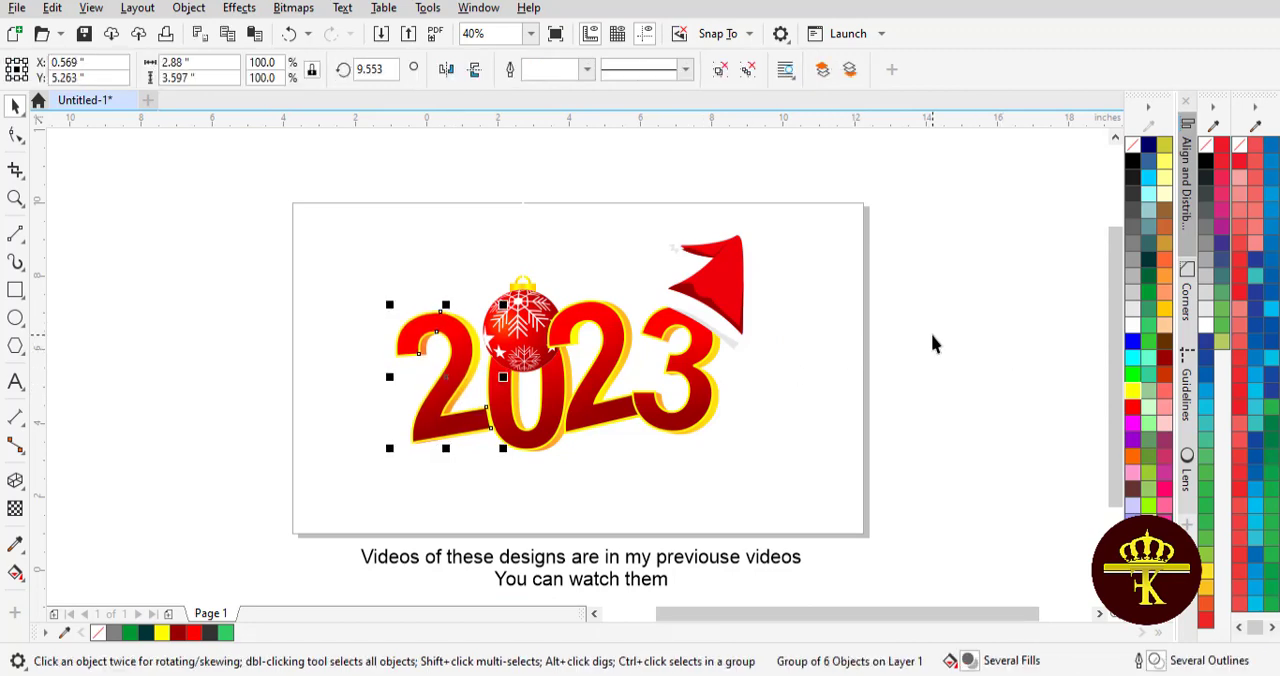
pyautogui.press('Up')
pyautogui.press('Up')
pyautogui.press('Up')
pyautogui.press('Up')
pyautogui.press('Up')
pyautogui.press('Up')
pyautogui.press('Up')
pyautogui.press('Up')
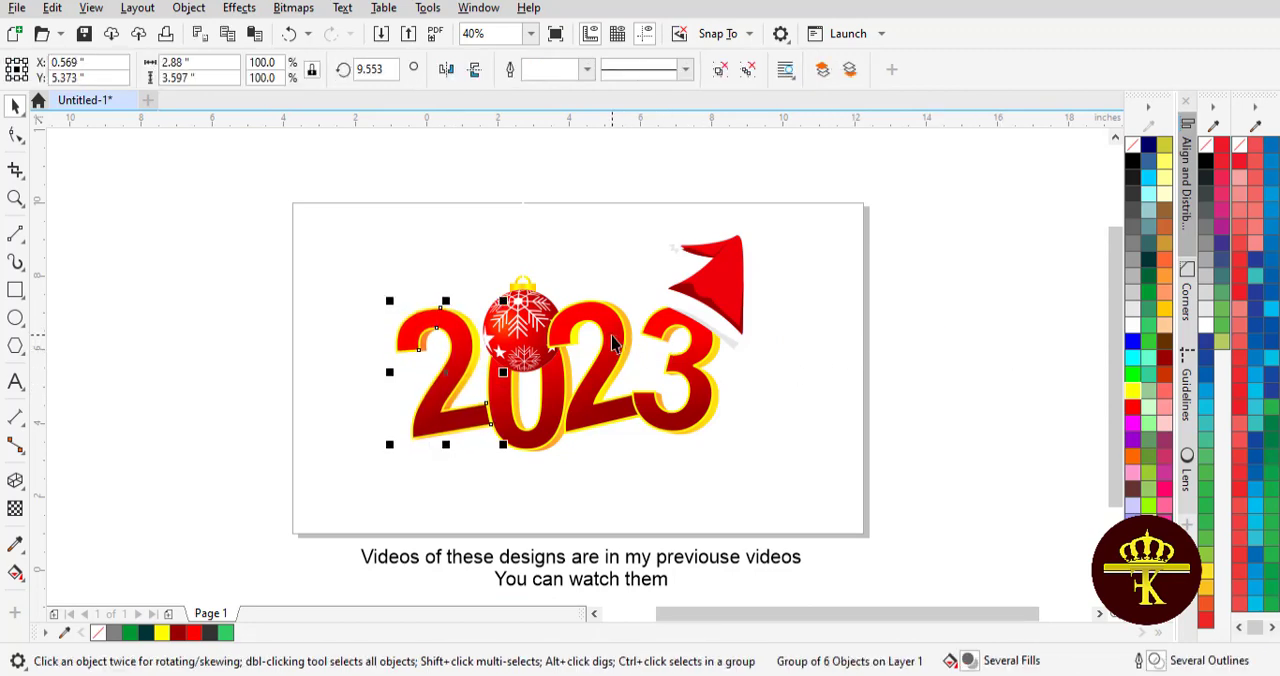
pyautogui.keyDown('shift'); pyautogui.click(612, 343); pyautogui.keyUp('shift')
pyautogui.press('e')
pyautogui.click(944, 356)
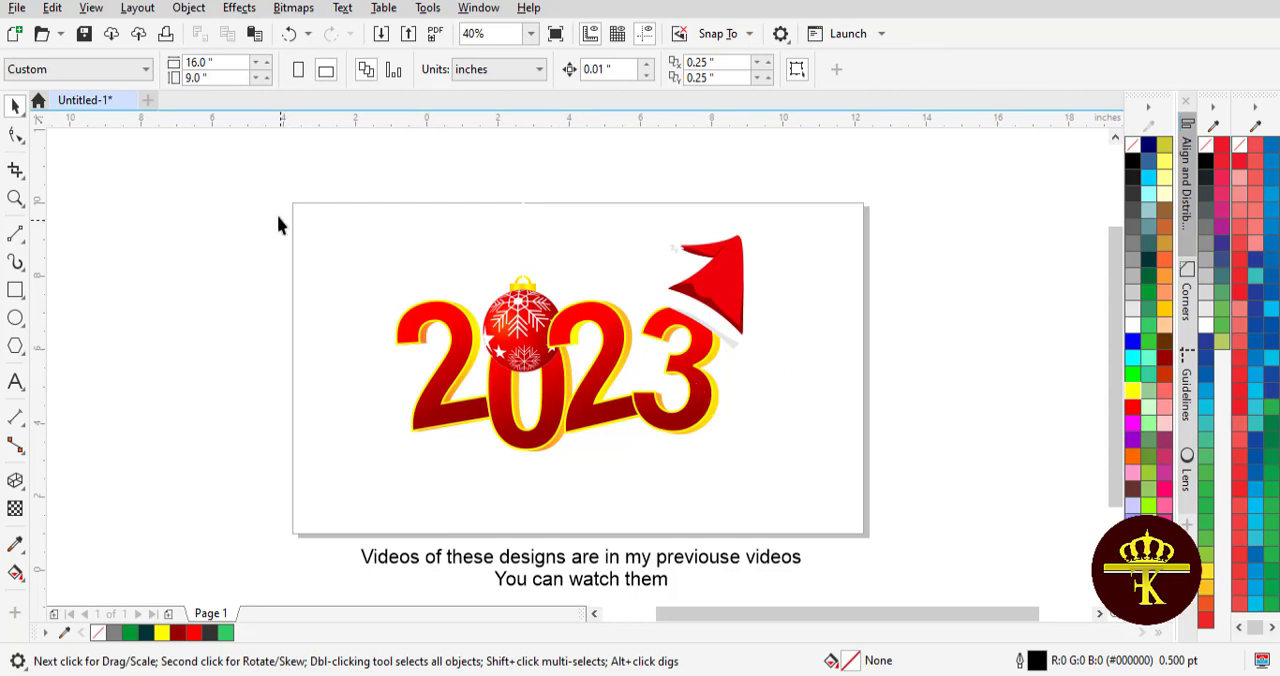
# - Draw a background rectangle covering the whole page, about 16.1 by 9.0 inches
pyautogui.click(15, 290)
pyautogui.moveTo(293, 202); pyautogui.dragTo(868, 537)
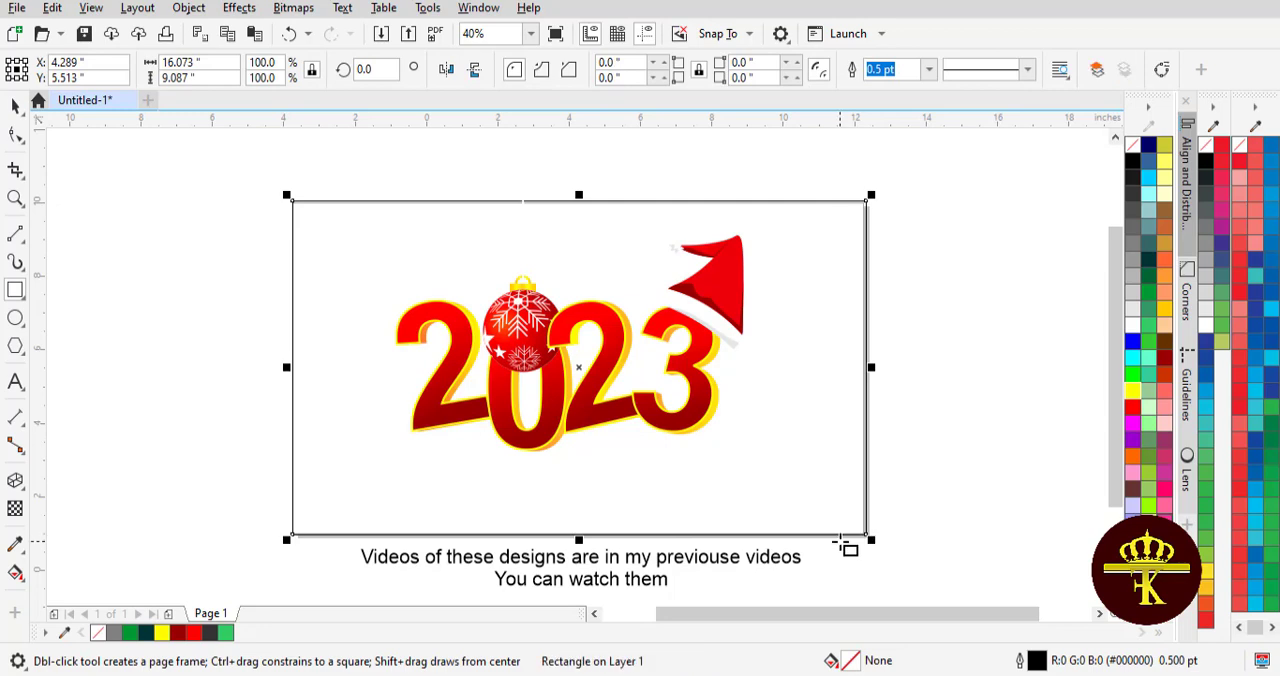
pyautogui.moveTo(579, 196); pyautogui.dragTo(579, 199)
pyautogui.press('space')
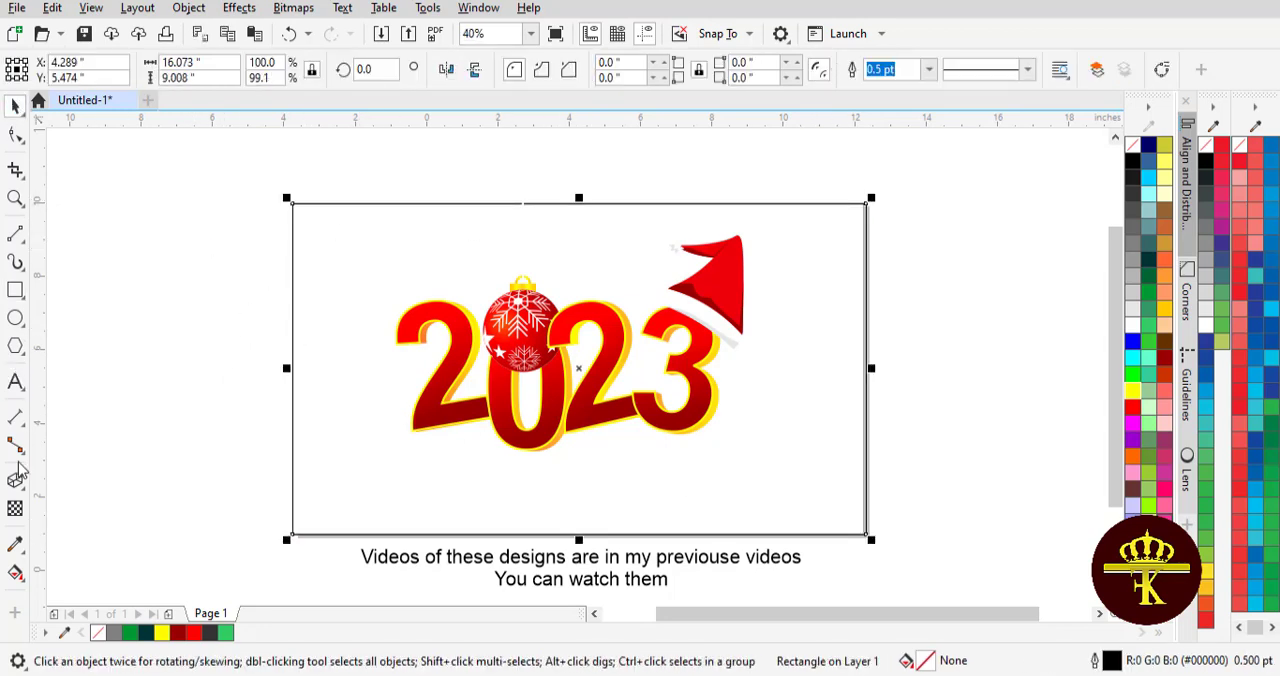
# - Fill the background rectangle with an elliptical fountain fill from dark teal at the centre to black, extending it beyond the rectangle's edges
pyautogui.click(15, 572)
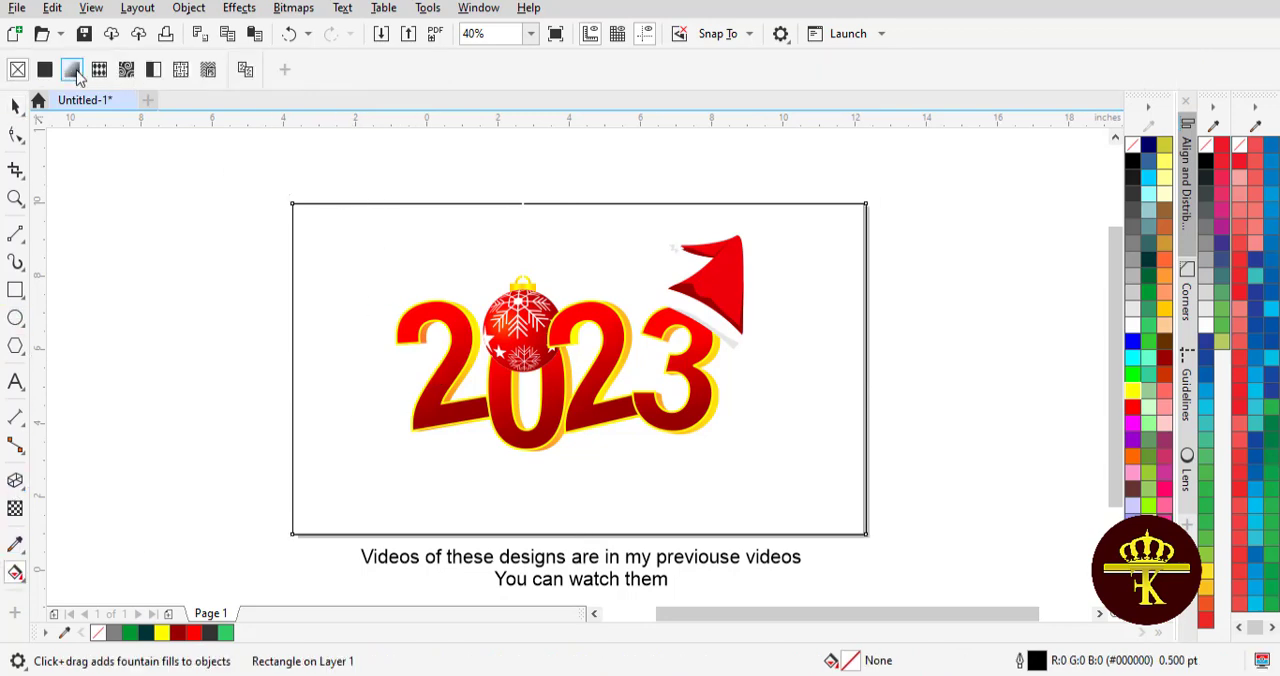
pyautogui.moveTo(295, 368); pyautogui.dragTo(866, 368)
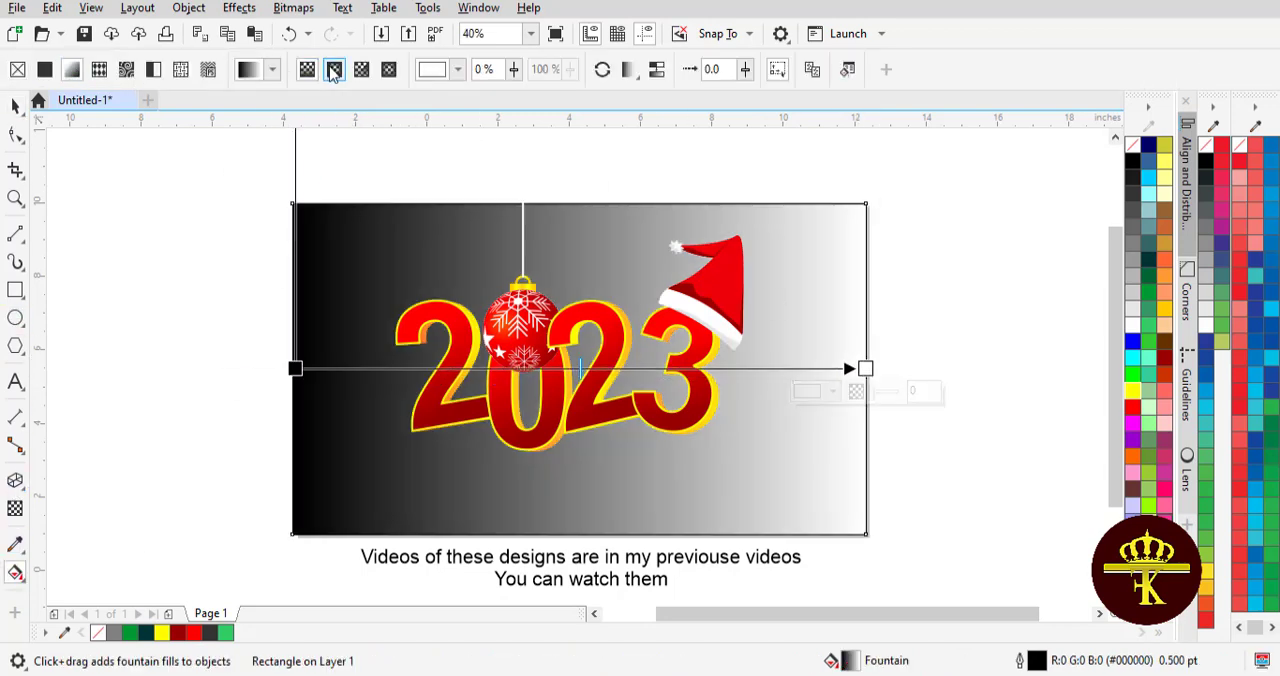
pyautogui.click(334, 69)
pyautogui.moveTo(584, 367); pyautogui.dragTo(581, 369)
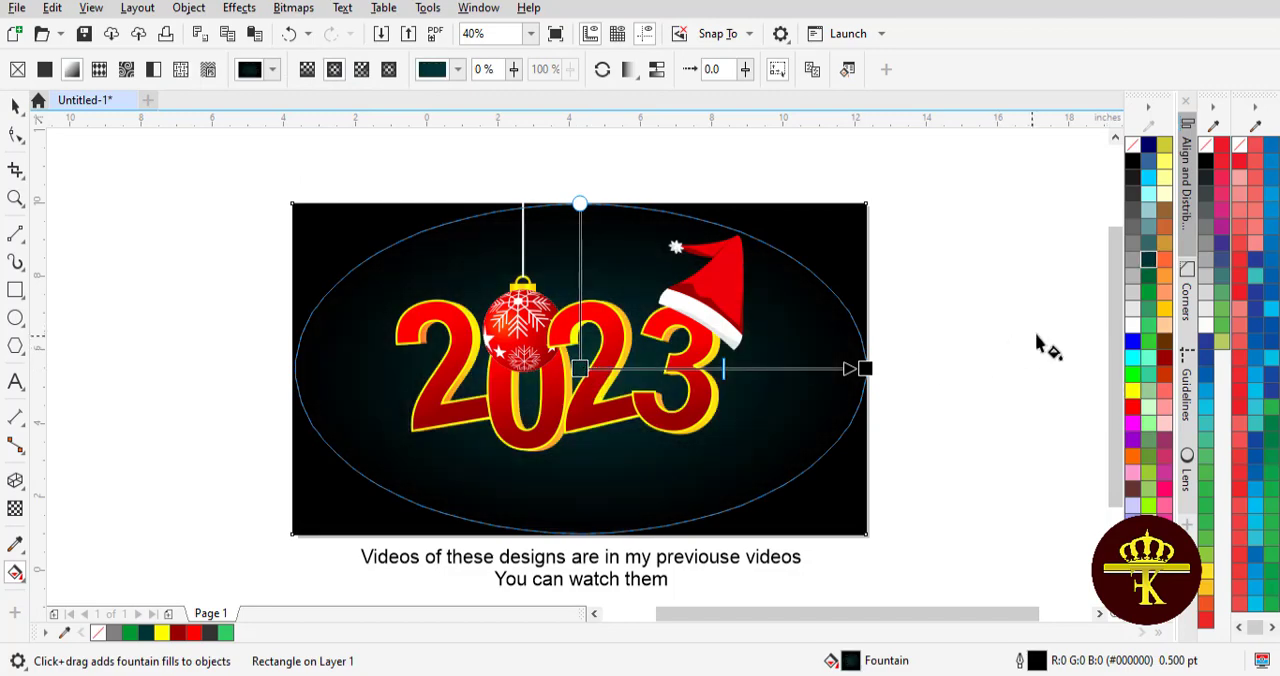
pyautogui.moveTo(864, 368); pyautogui.dragTo(926, 369)
# - Try bright green and dark green as the outer colour of the background gradient
pyautogui.moveTo(1148, 292); pyautogui.dragTo(927, 368)
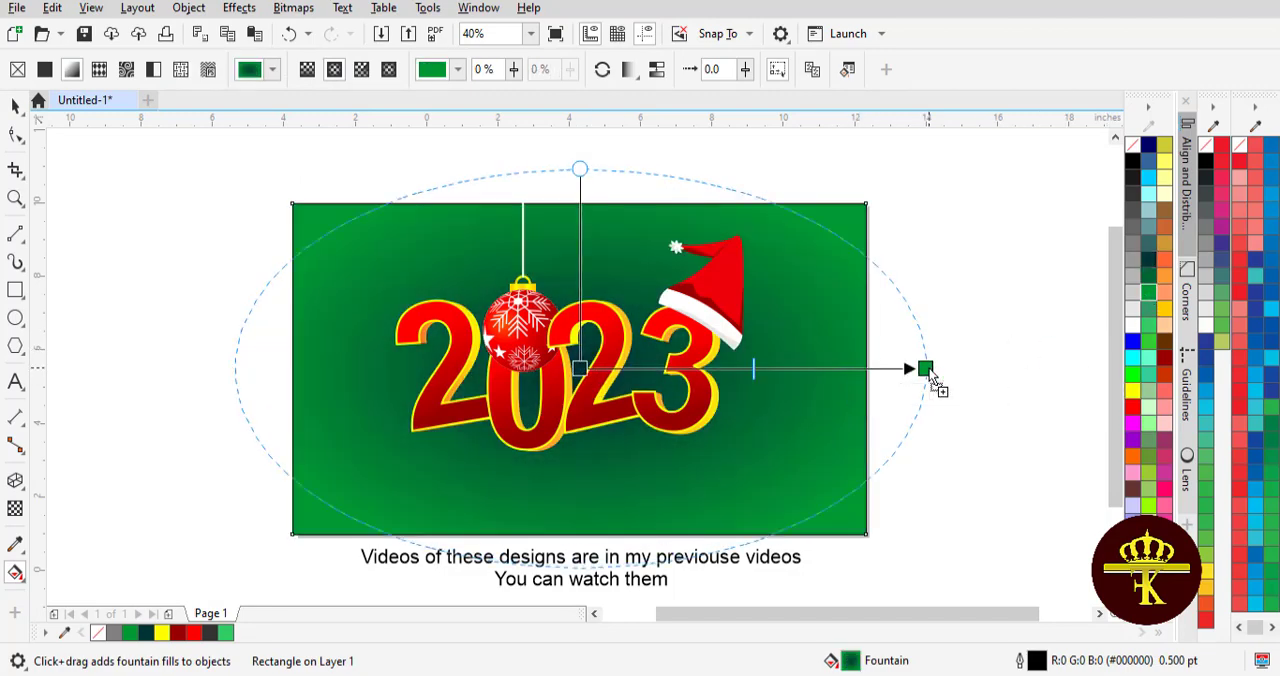
pyautogui.hotkey('ctrl', 'z')
pyautogui.moveTo(1147, 276); pyautogui.dragTo(972, 368)
pyautogui.hotkey('ctrl', 'z')
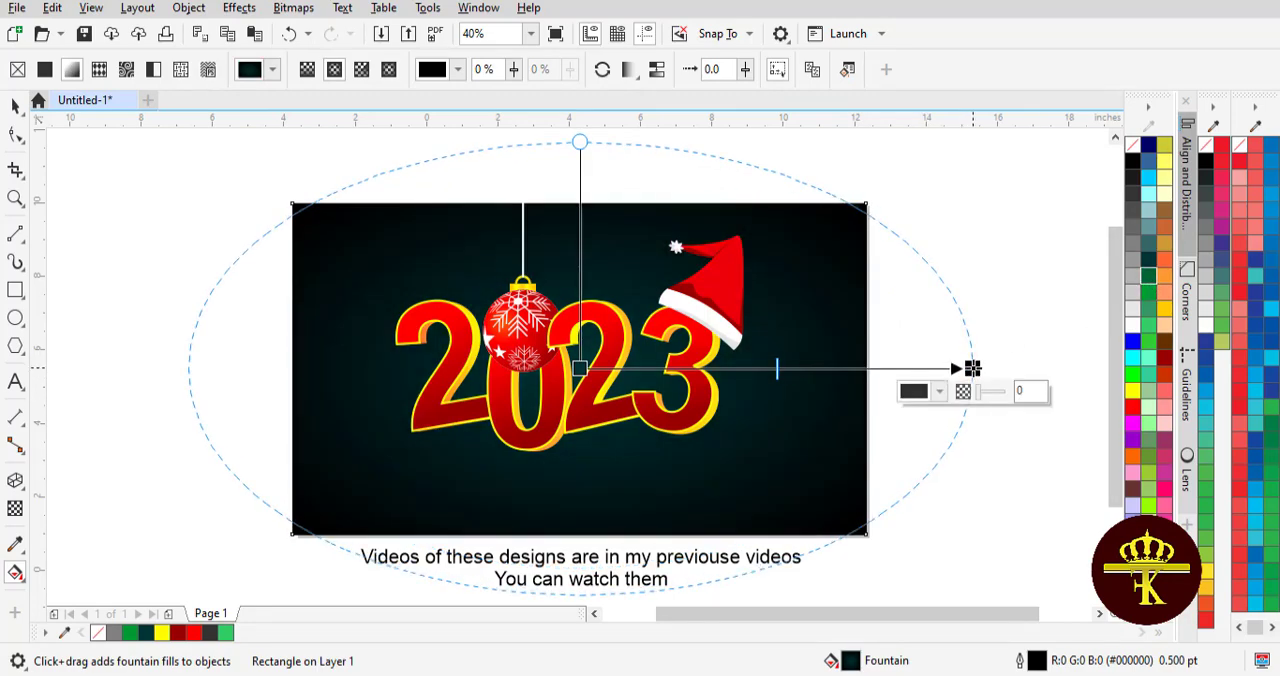
# - Group the 2023 digits, the bauble and the Santa hat into one object
pyautogui.press('space')
pyautogui.moveTo(118, 181); pyautogui.dragTo(271, 217)
pyautogui.keyDown('shift'); pyautogui.click(513, 297); pyautogui.keyUp('shift')
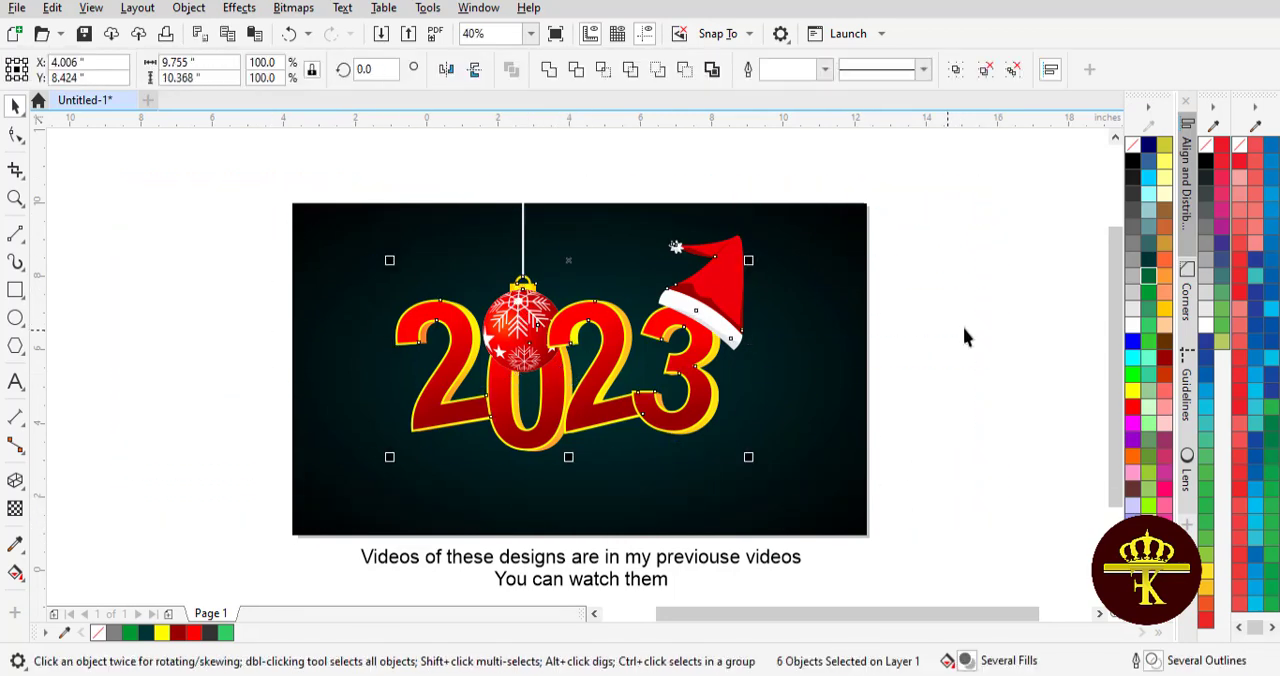
pyautogui.click(966, 332)
pyautogui.moveTo(977, 492); pyautogui.dragTo(163, 139)
pyautogui.moveTo(569, 337); pyautogui.dragTo(581, 347)
pyautogui.hotkey('ctrl', 'g')
# - Centre the grouped artwork horizontally on the background rectangle and raise it slightly
pyautogui.keyDown('shift'); pyautogui.click(785, 467); pyautogui.keyUp('shift')
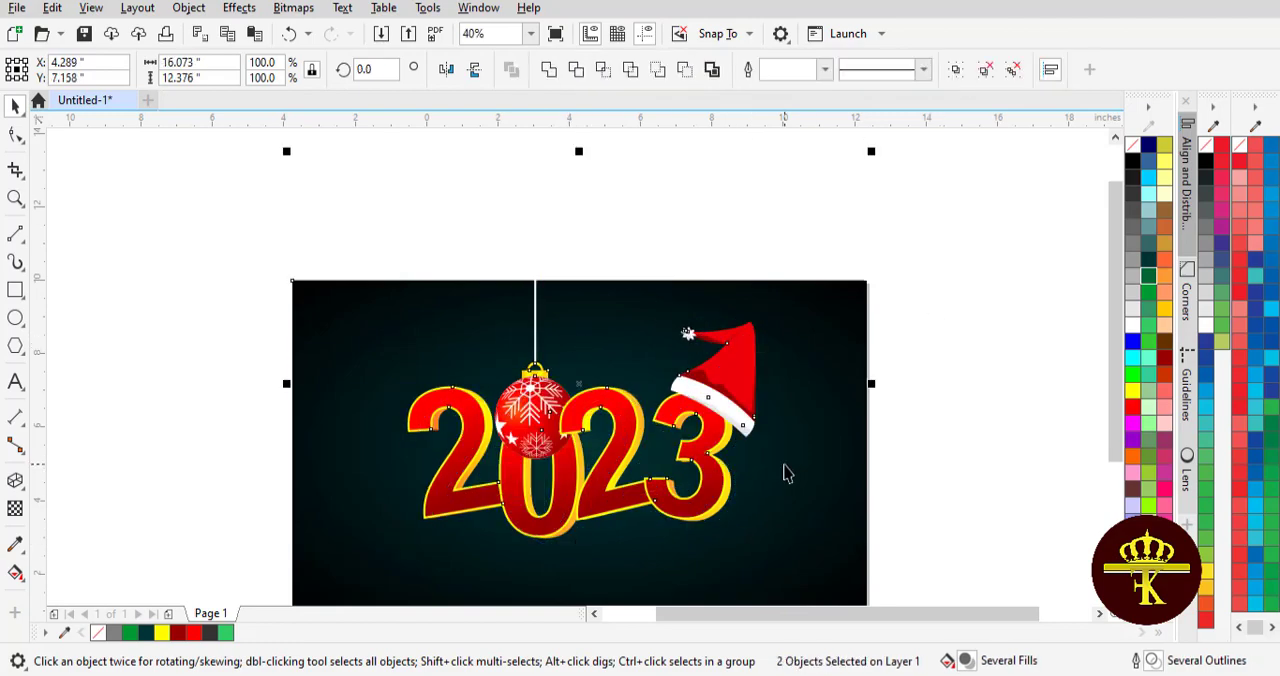
pyautogui.press('c')
pyautogui.moveTo(1115, 350)
pyautogui.mouseDown()
pyautogui.moveTo(1115, 388)
pyautogui.moveTo(1113, 373)
pyautogui.mouseUp()
pyautogui.click(1057, 380)
pyautogui.click(604, 365)
pyautogui.click(920, 343)
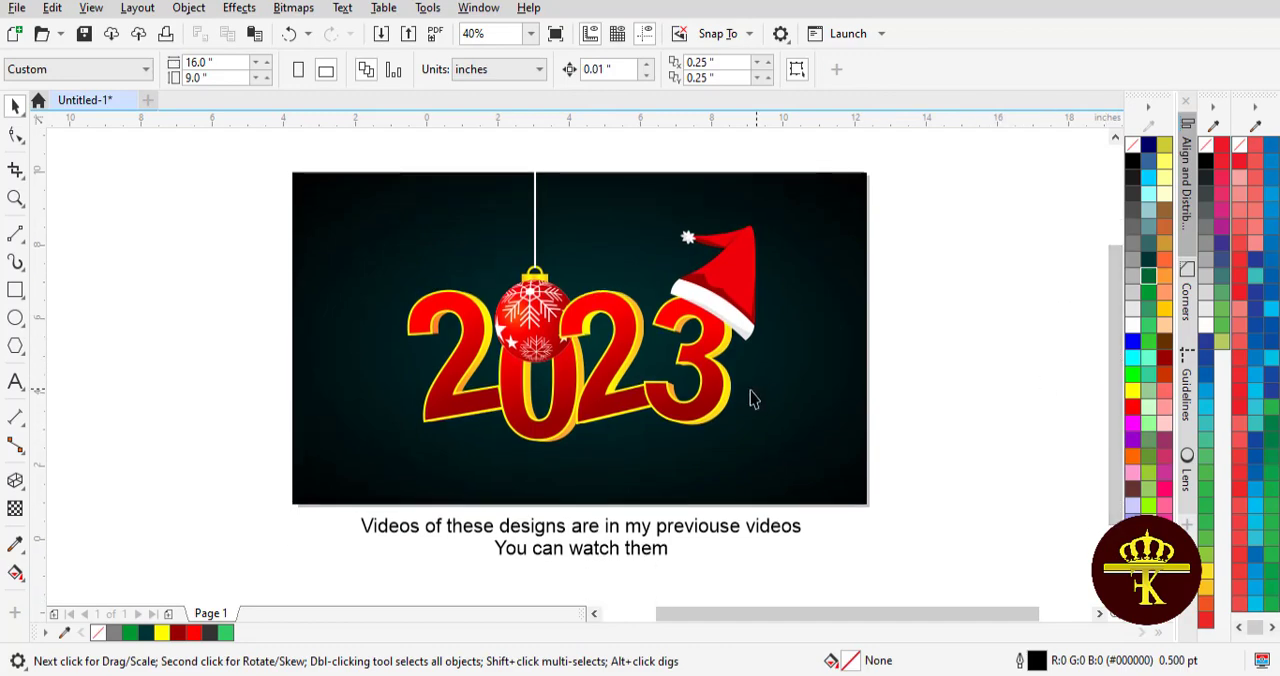
pyautogui.moveTo(751, 399); pyautogui.dragTo(754, 390)
# - Add the white 24 pt Arial text "Happy New Year" below the 2023 digits
pyautogui.click(641, 548)
pyautogui.doubleClick(641, 547)
pyautogui.hotkey('ctrl', 'a')
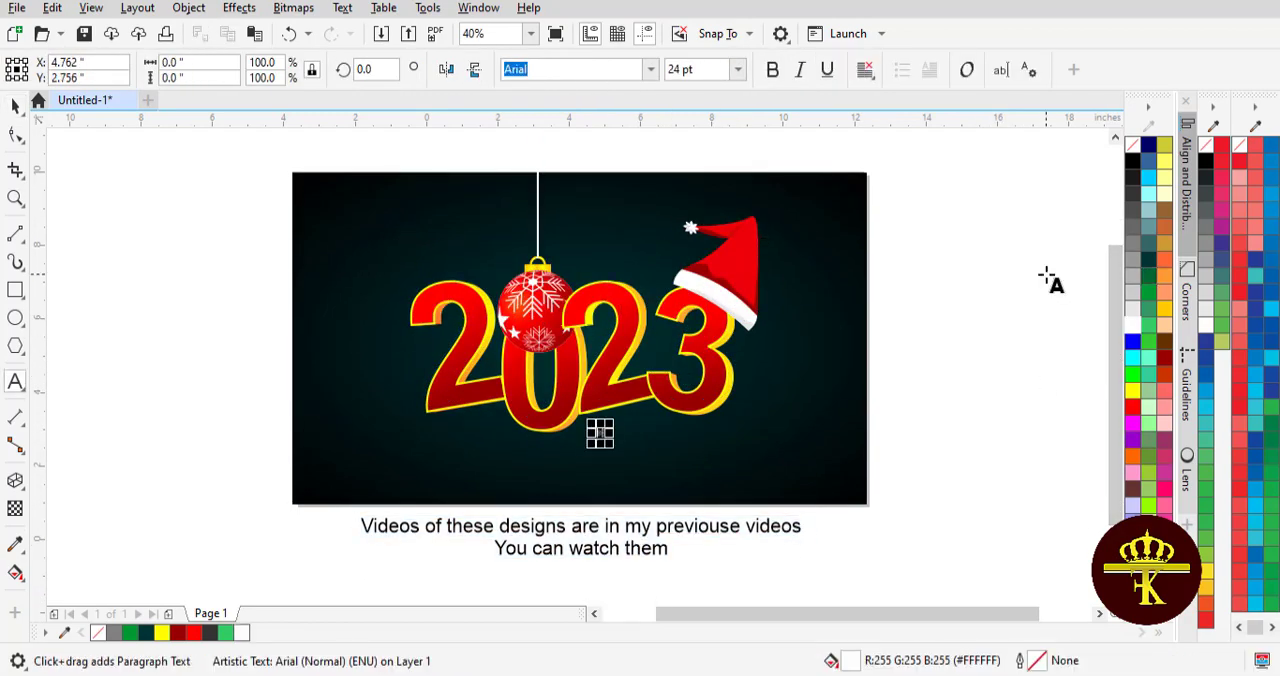
pyautogui.write('Happy New Year')
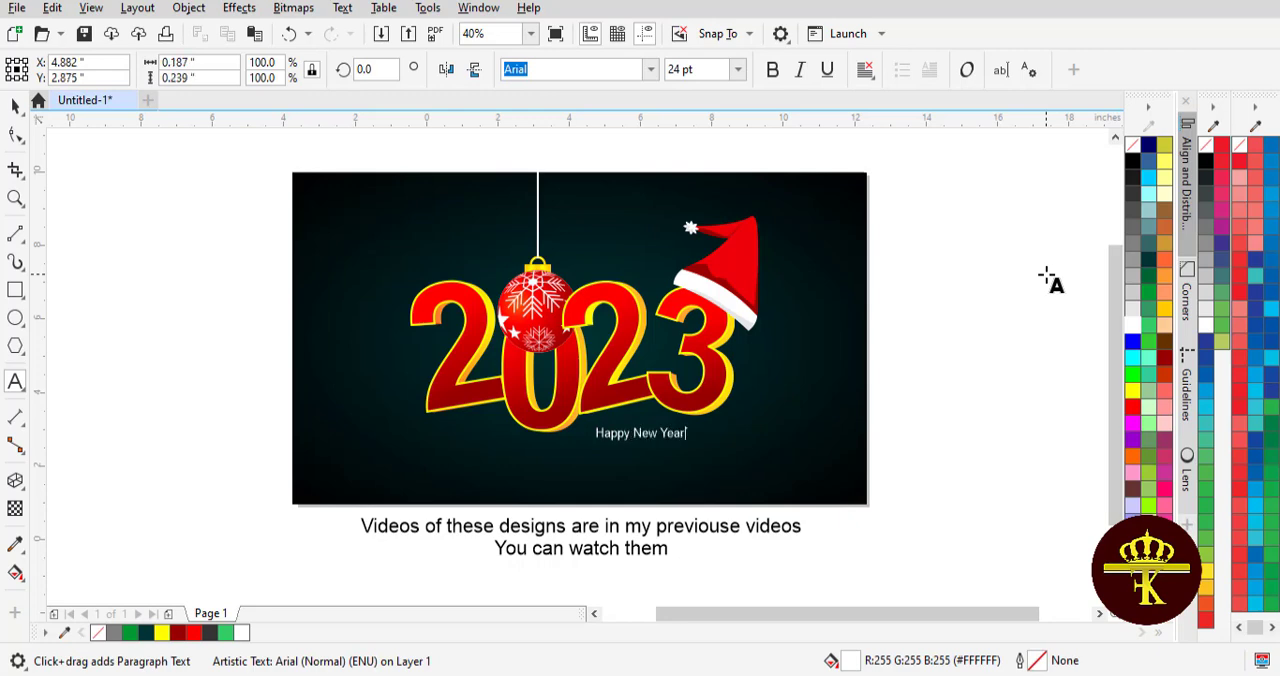
pyautogui.press('Escape')
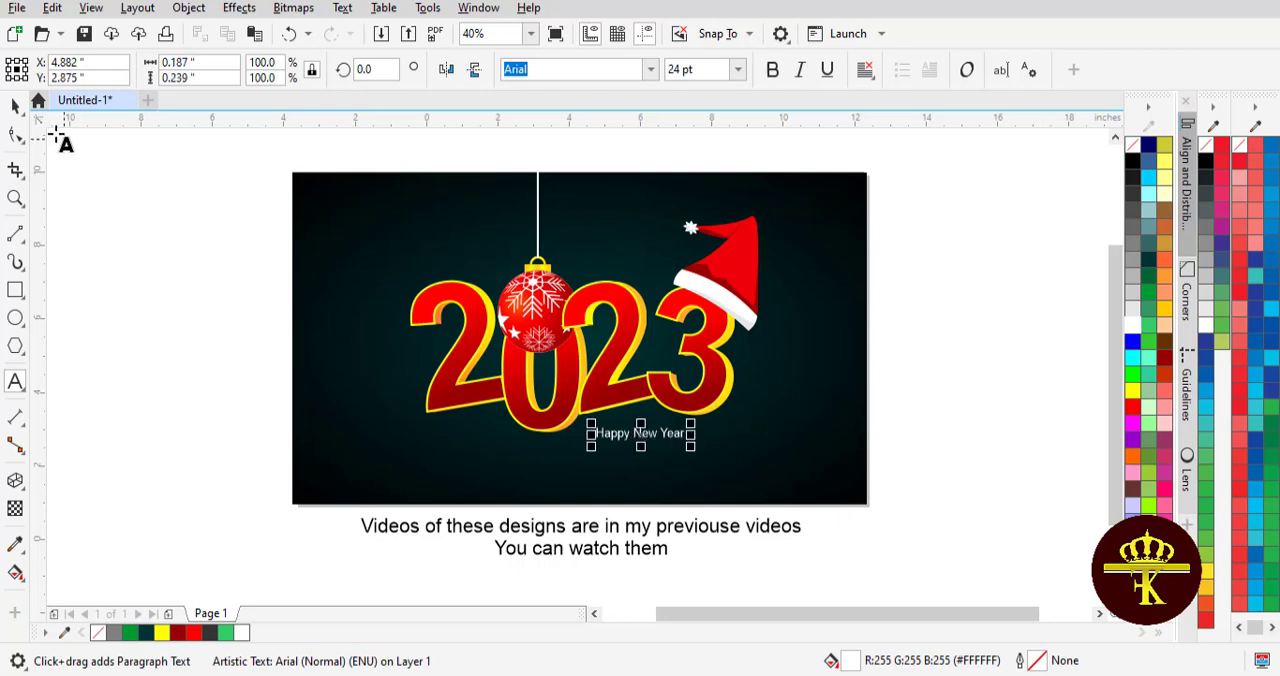
# - Rotate the "Happy New Year" text about 10.7 degrees and place it along the slanted base of the second 2
pyautogui.click(17, 113)
pyautogui.click(646, 450)
pyautogui.doubleClick(639, 437)
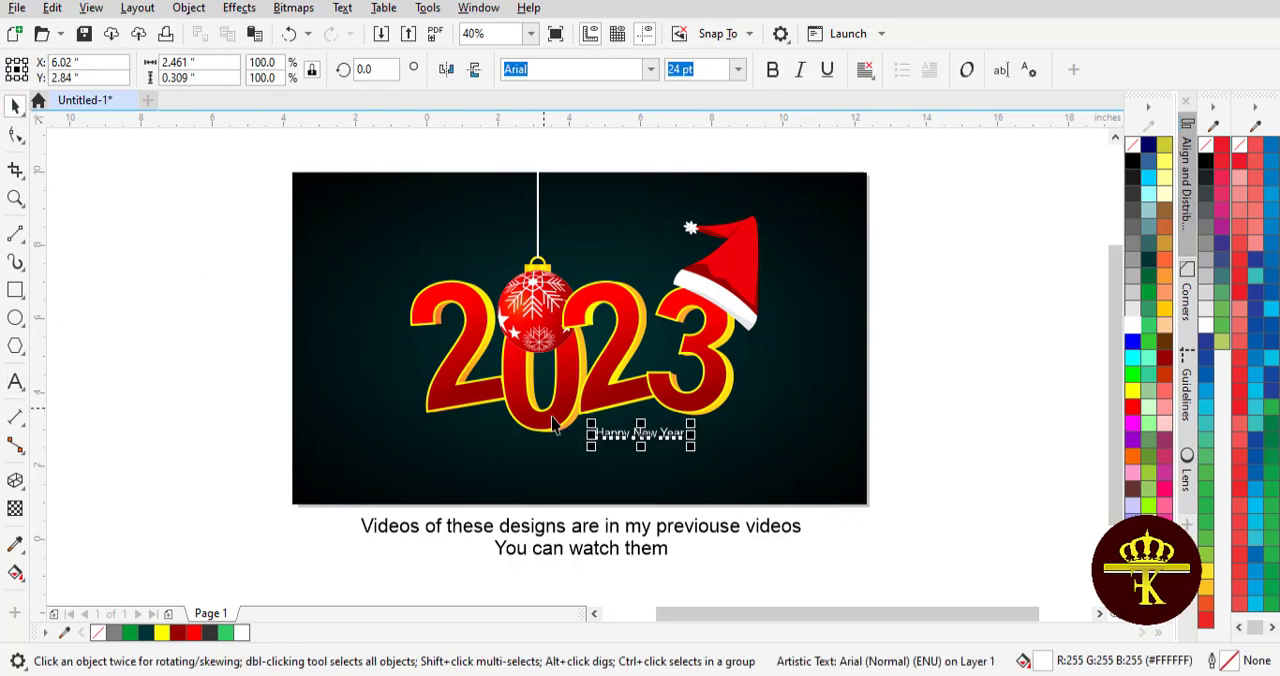
pyautogui.click(641, 434)
pyautogui.moveTo(588, 416); pyautogui.dragTo(622, 421)
pyautogui.click(692, 445)
pyautogui.click(881, 404)
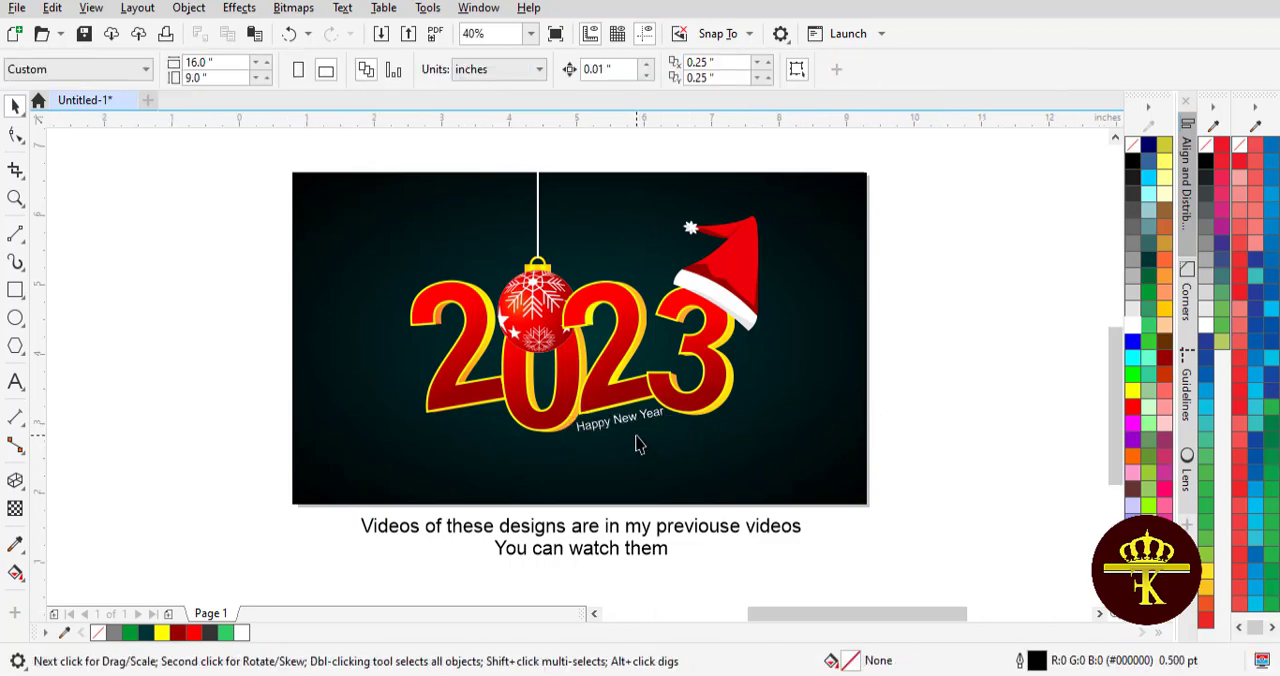
# - Shrink the "Happy New Year" text to about 21.7 pt and move it up closer to the base of the second 2
pyautogui.scroll(2, 640, 444)
pyautogui.click(580, 392)
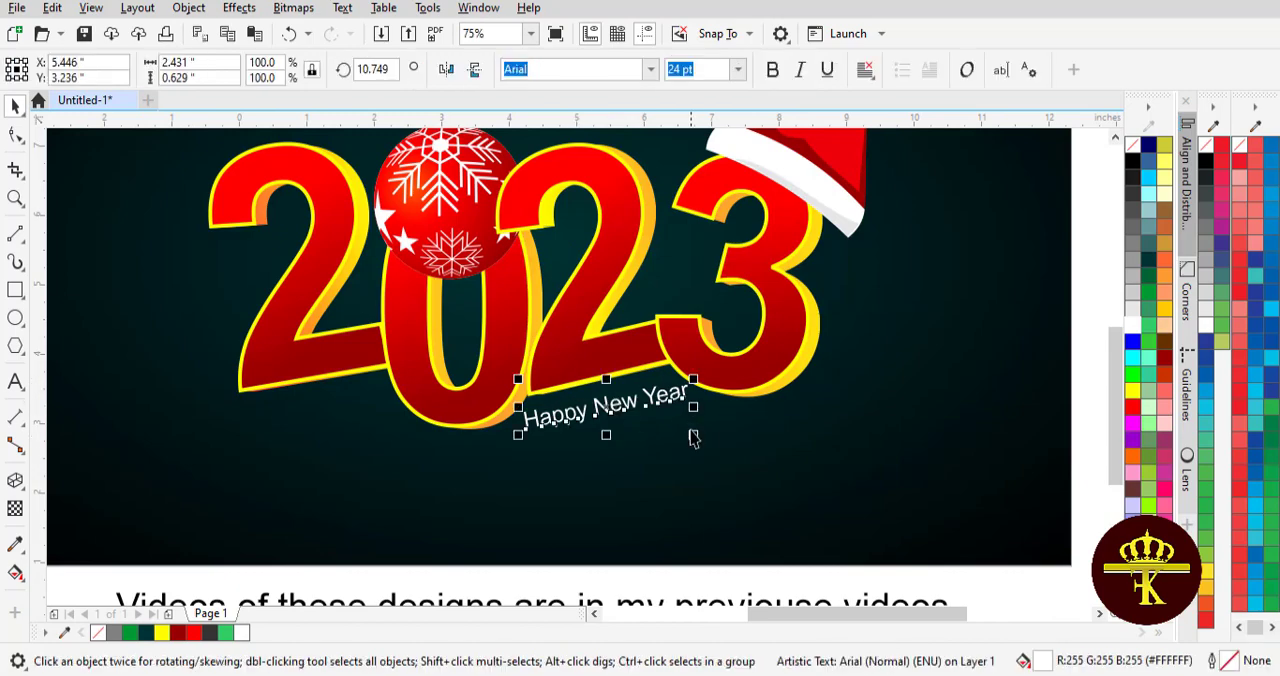
pyautogui.moveTo(692, 434); pyautogui.dragTo(678, 434)
pyautogui.moveTo(600, 404); pyautogui.dragTo(605, 397)
pyautogui.click(605, 397)
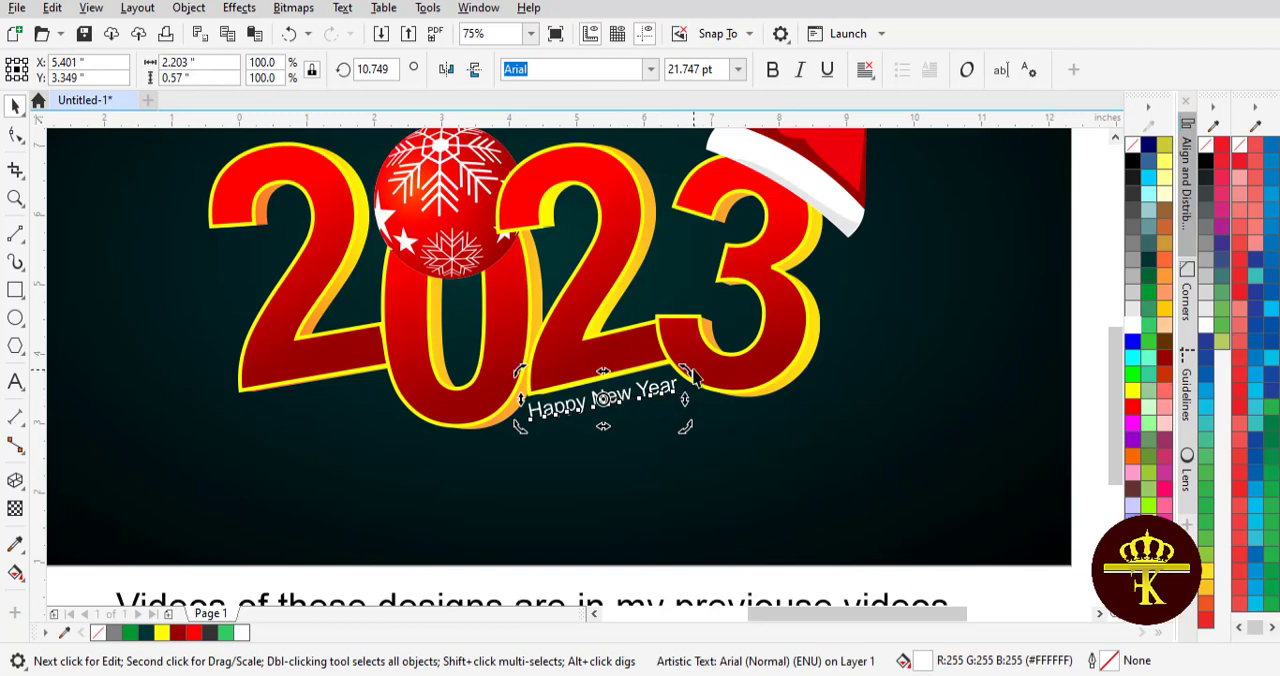
pyautogui.moveTo(692, 377)
pyautogui.mouseDown()
pyautogui.moveTo(680, 366)
pyautogui.moveTo(687, 377)
pyautogui.mouseUp()
pyautogui.click(688, 448)
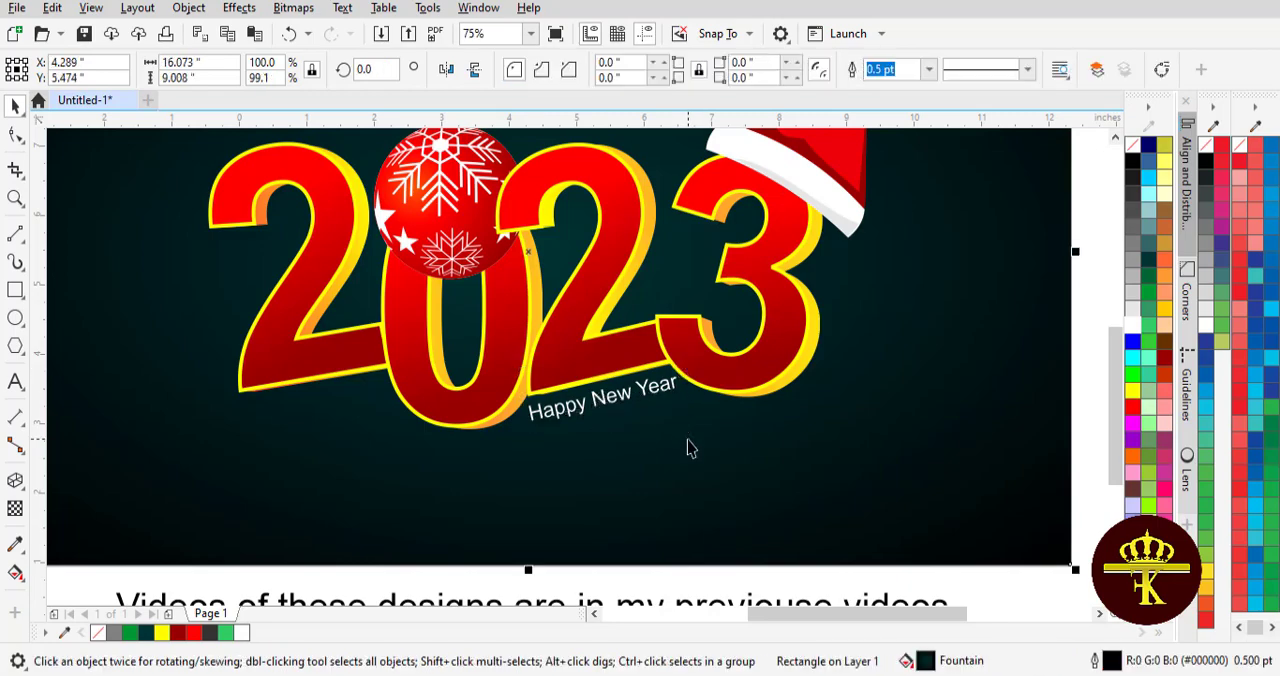
pyautogui.scroll(-5, 688, 448)
pyautogui.scroll(3, 688, 448)
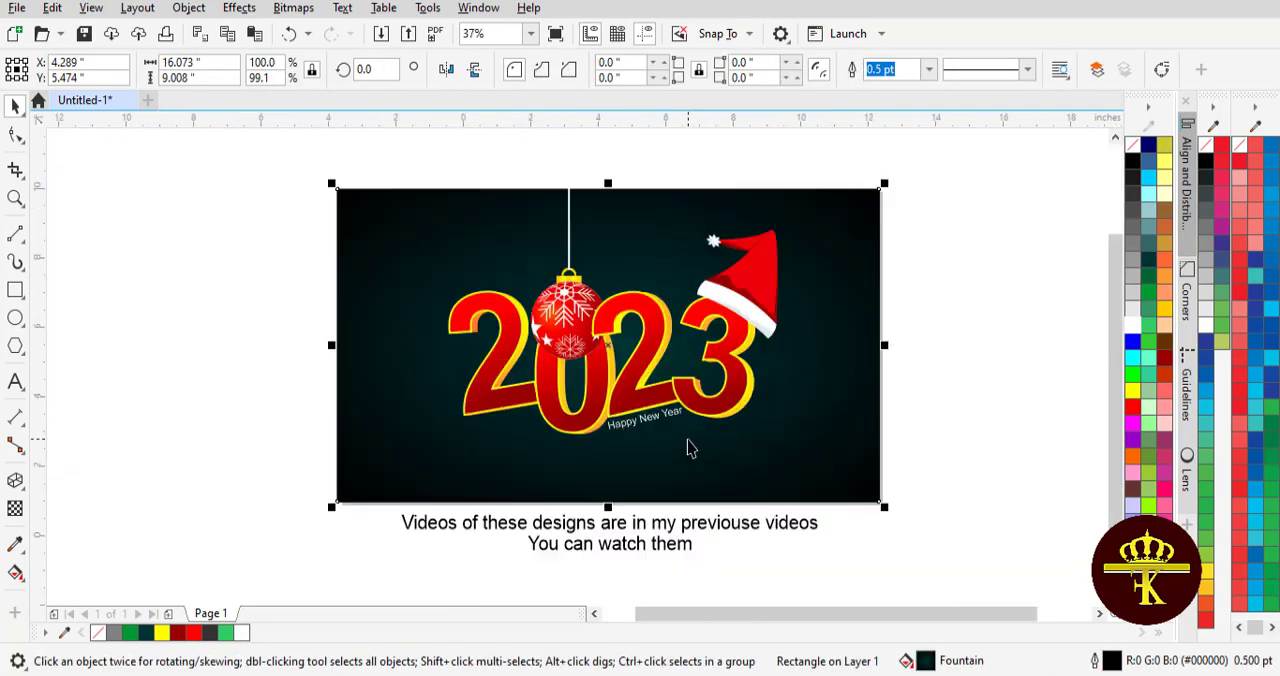
pyautogui.click(931, 428)
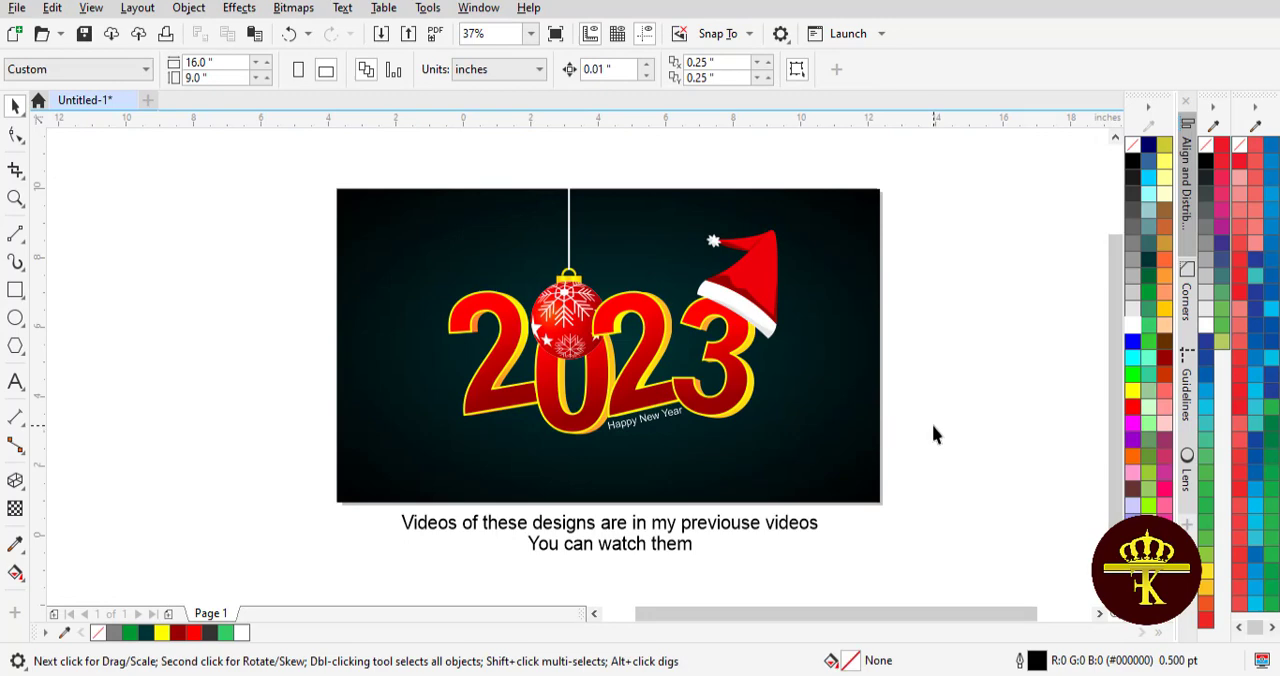
# - Replace the caption under the page with "Thanks for watching" and, on a second line, "Like, Share and subscribe the channel"
pyautogui.click(620, 545)
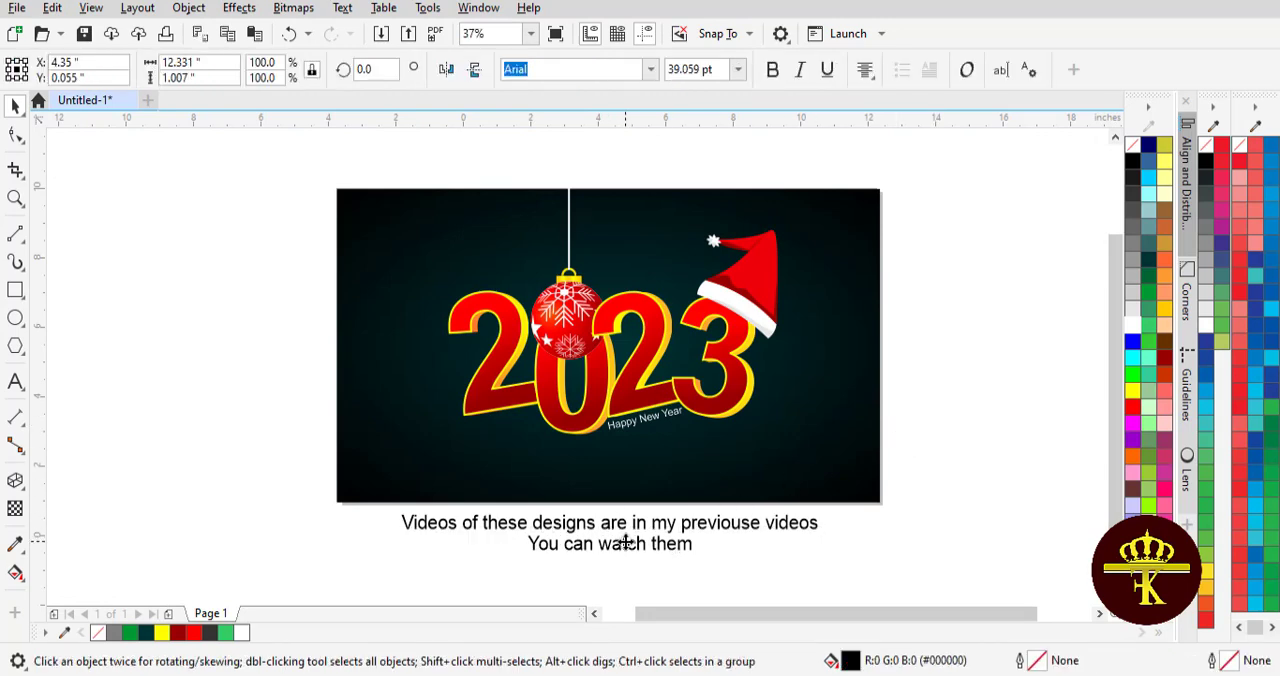
pyautogui.doubleClick(623, 545)
pyautogui.press('Delete')
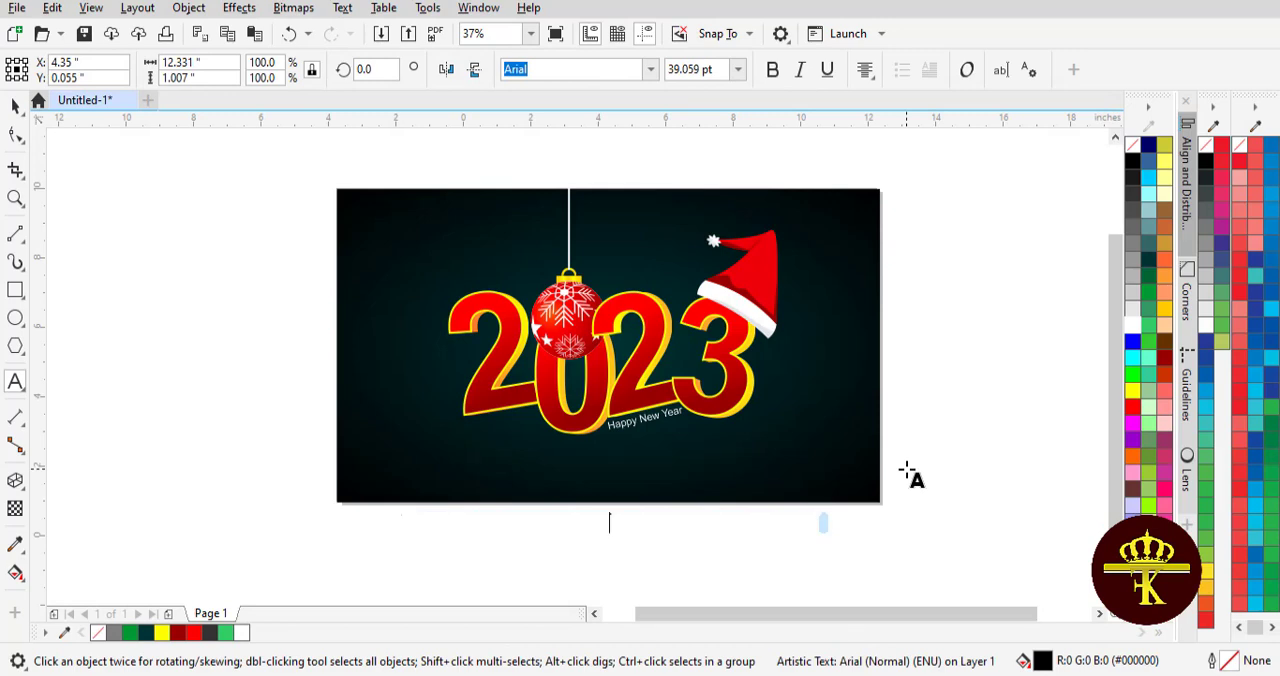
pyautogui.write('Thanks for watching ')
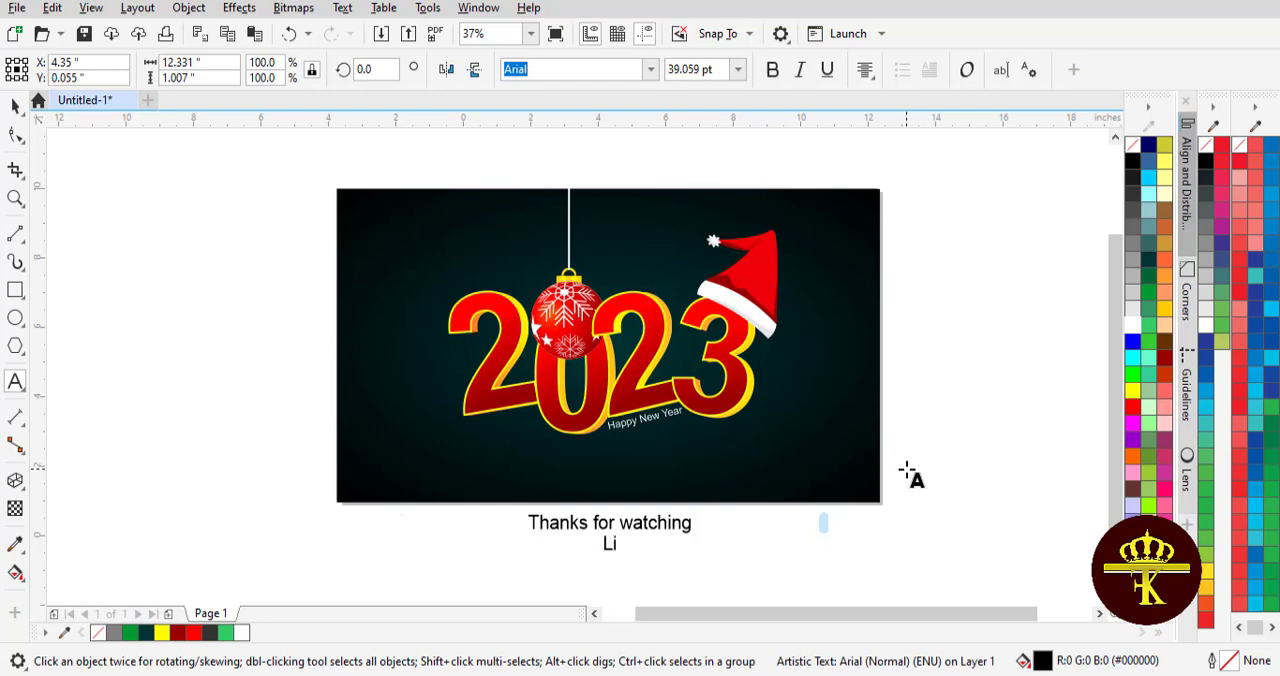
pyautogui.write('Like, Share and')
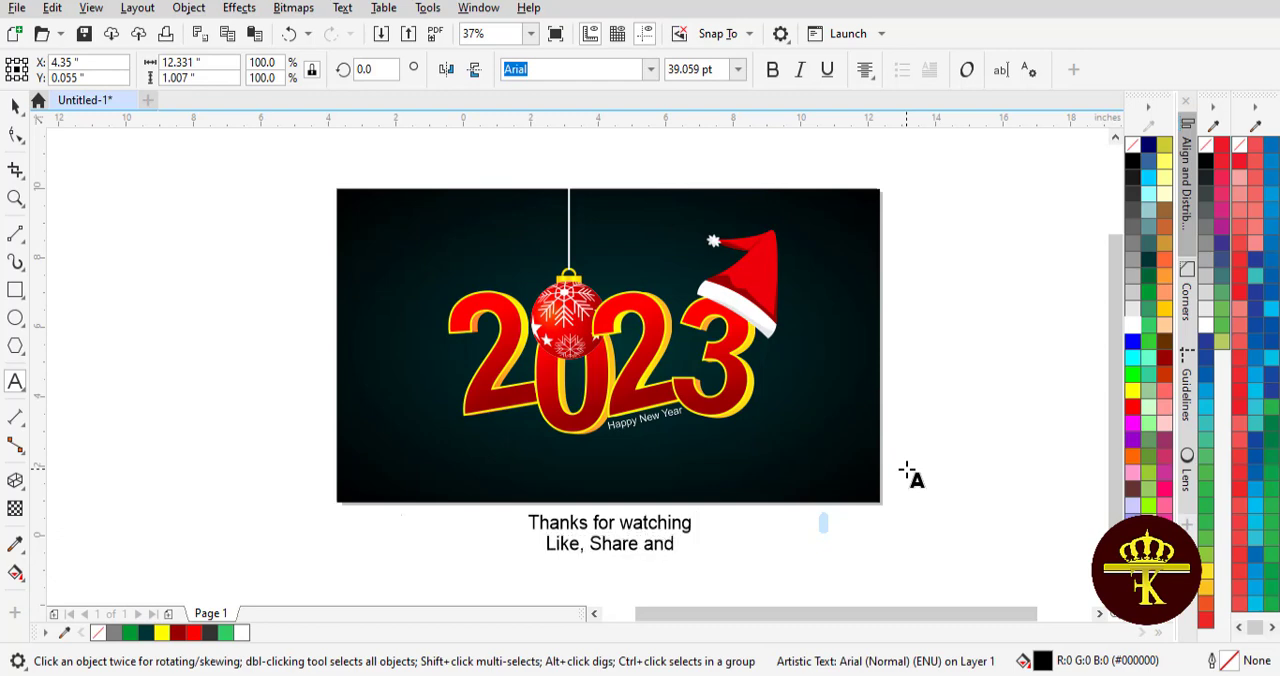
pyautogui.write(' subscribe th')
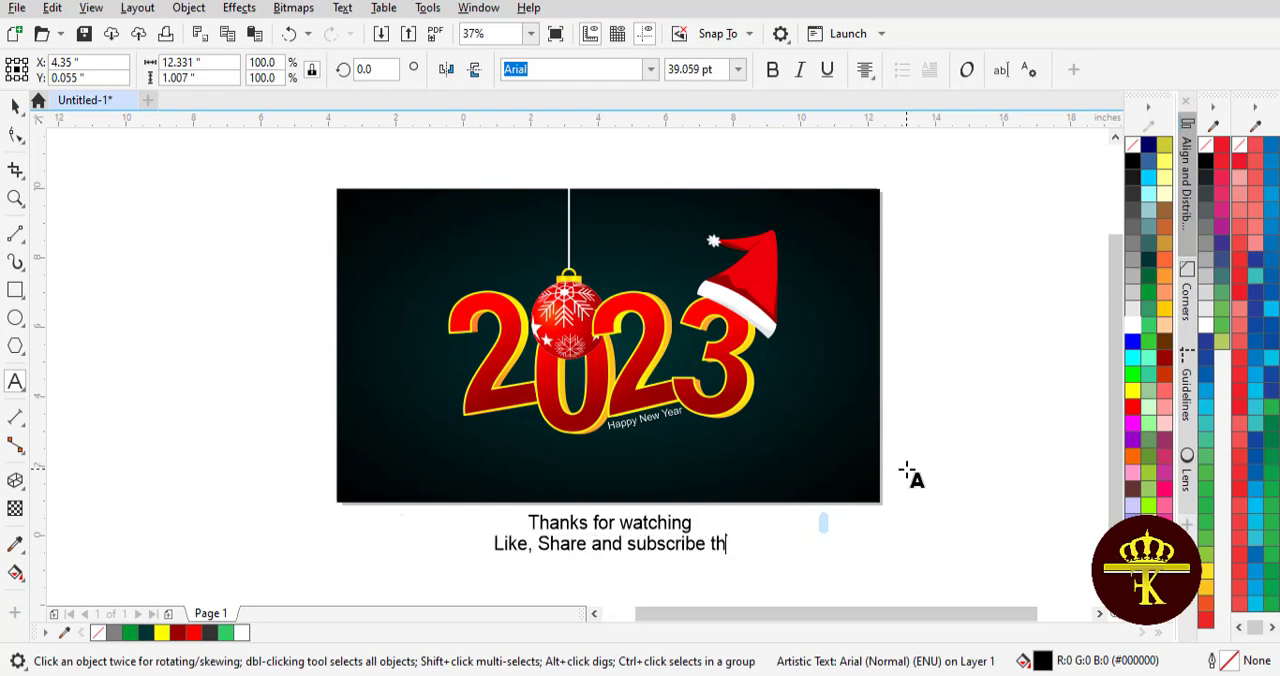
pyautogui.write('e channel')
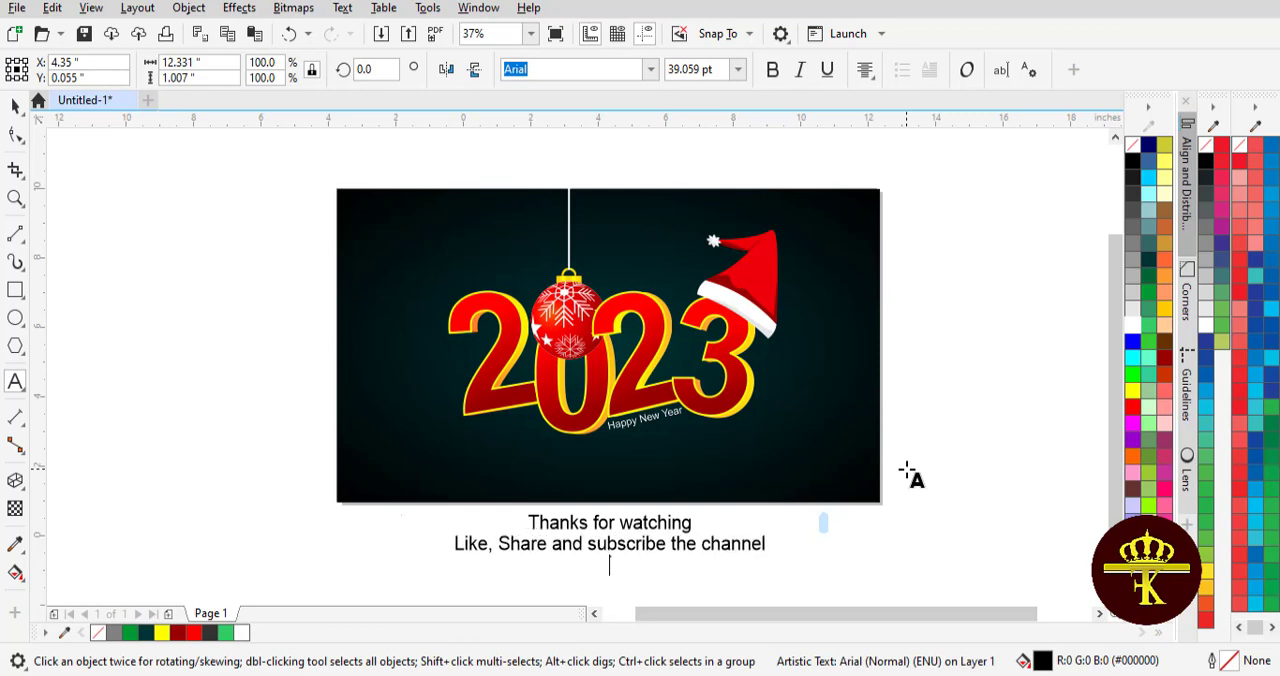